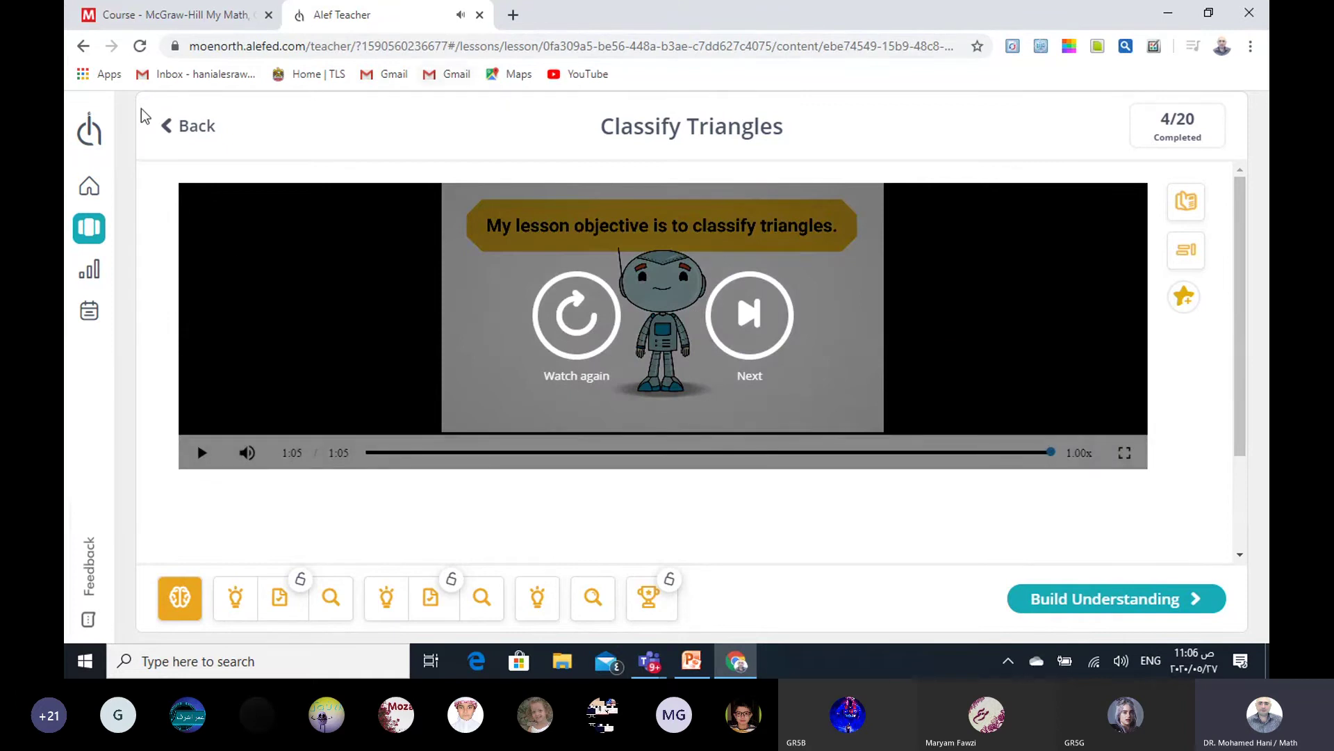
# Step: Leave the Classify Triangles activity, then switch to the Teams meeting and share the desktop
pyautogui.click(84, 47)
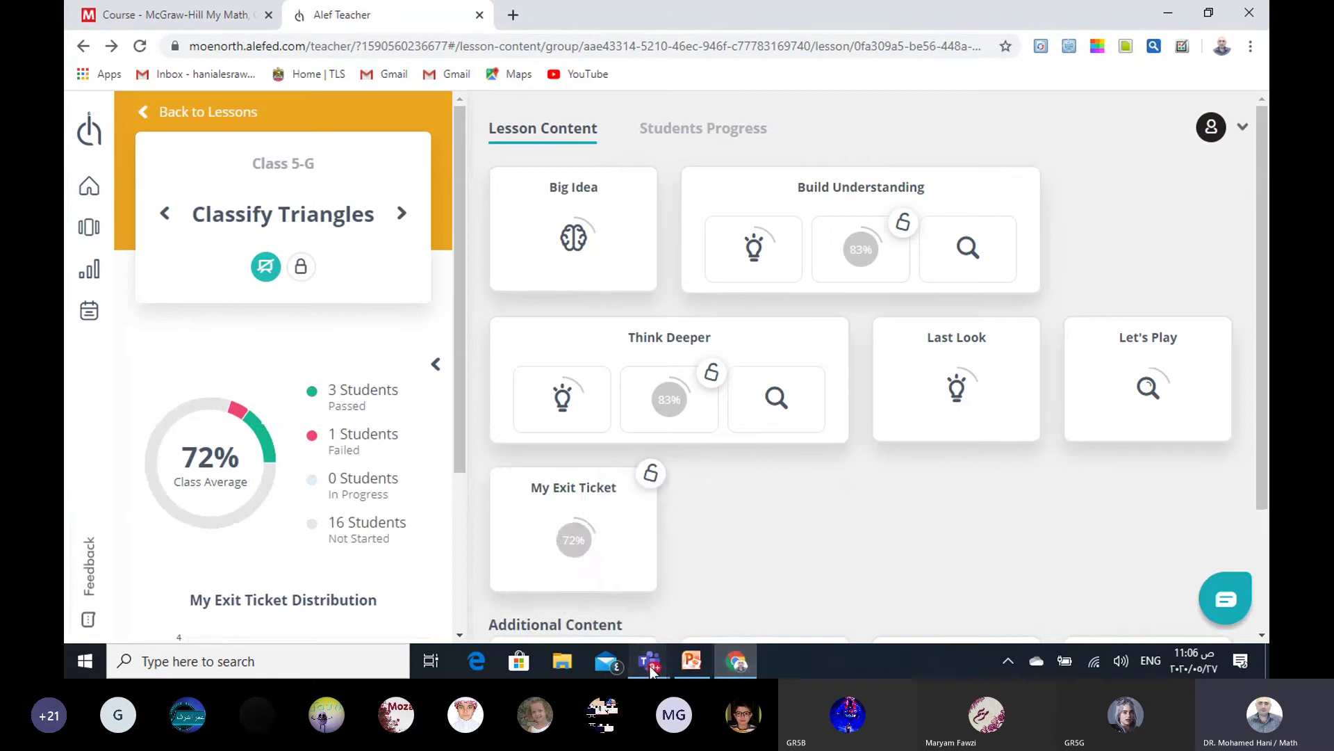
pyautogui.moveTo(650, 660)
pyautogui.click(585, 566)
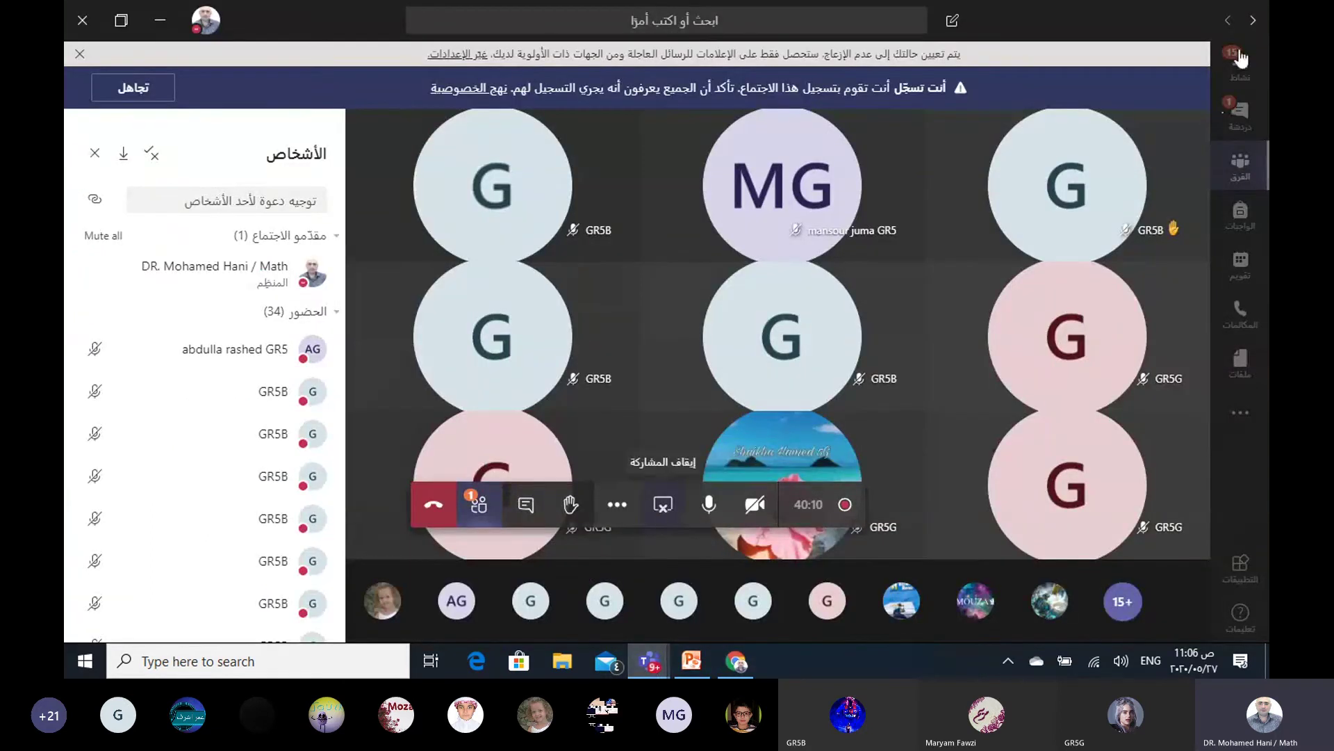
pyautogui.click(662, 513)
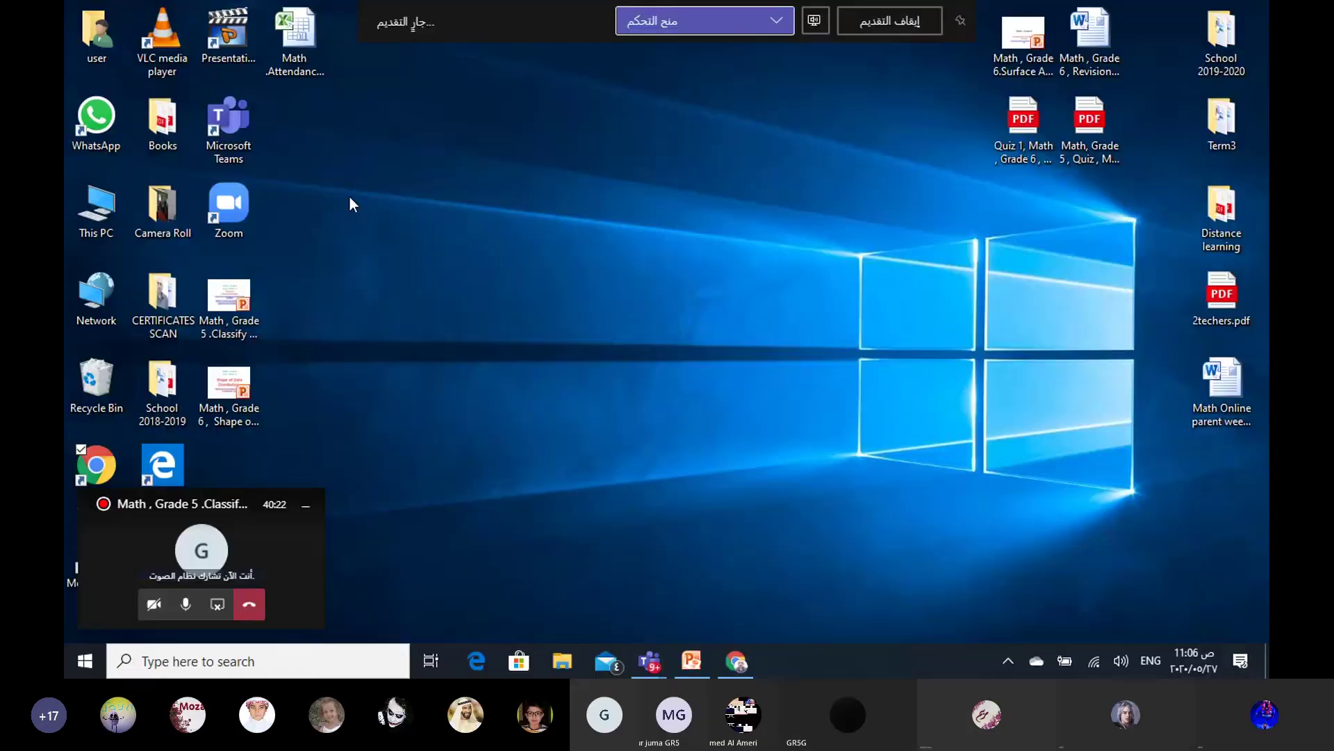
# Step: Open the Math Attendance workbook in Excel, show the G5G sheet and dismiss the Office activation notice
pyautogui.doubleClick(310, 40)
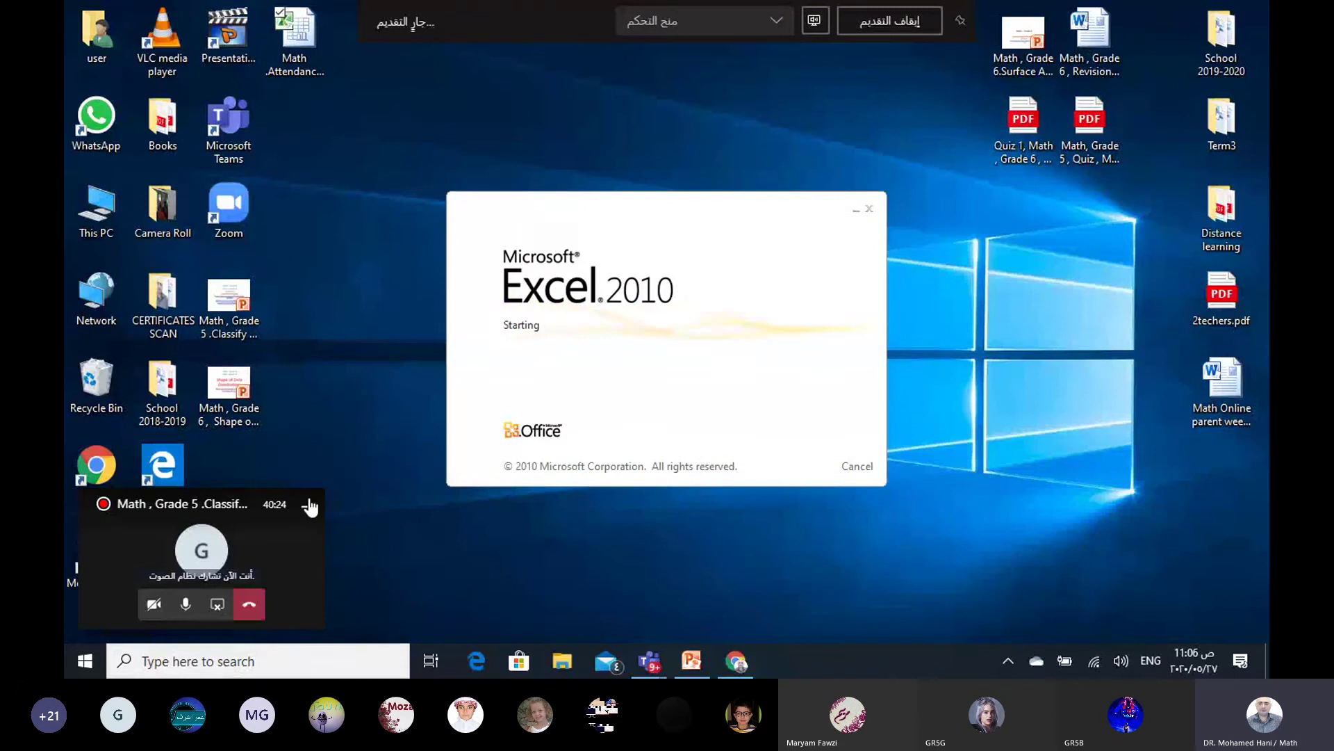
pyautogui.click(306, 505)
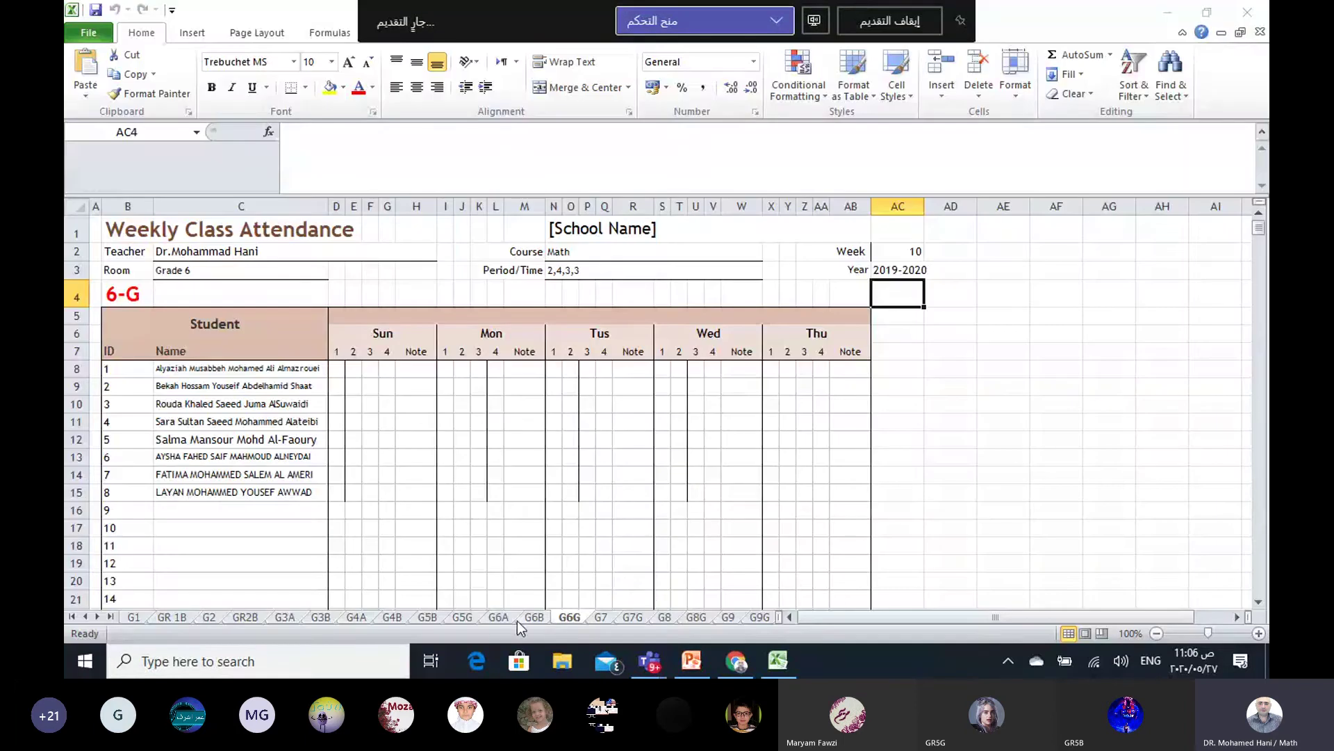
pyautogui.click(463, 617)
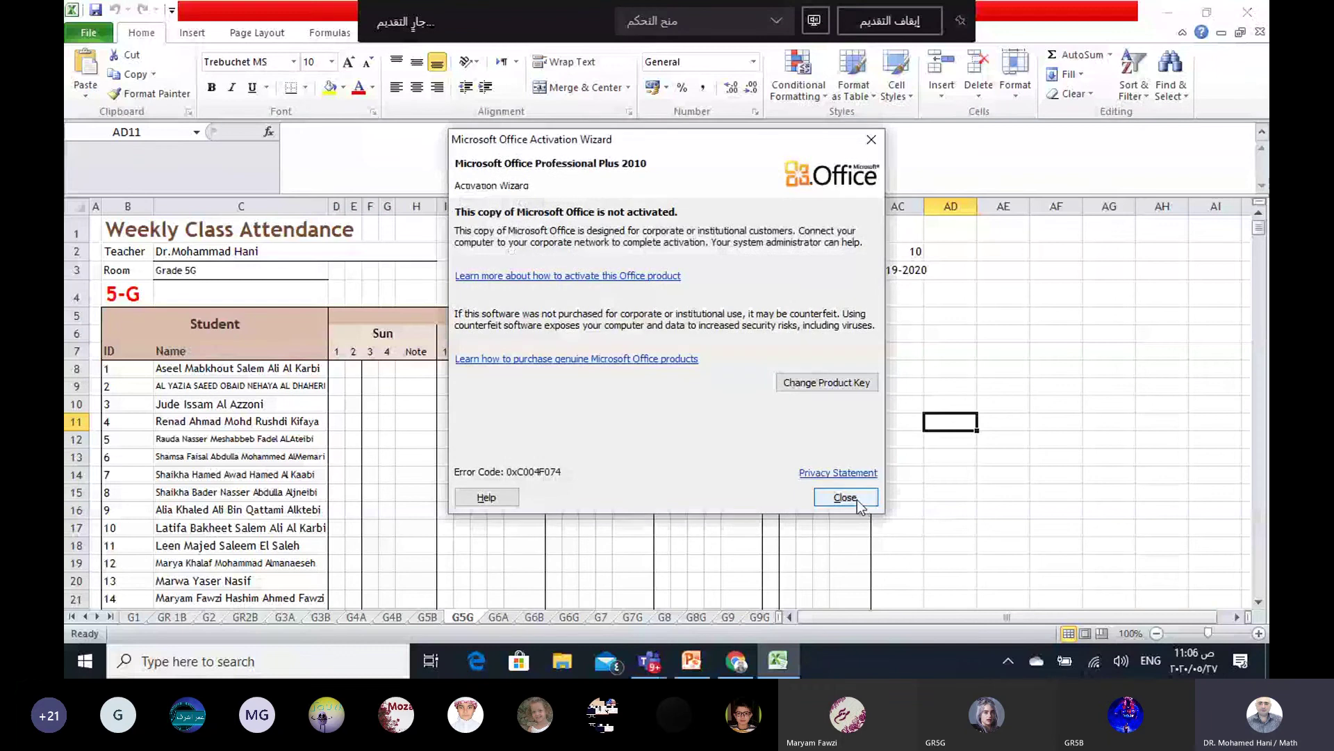
pyautogui.click(851, 500)
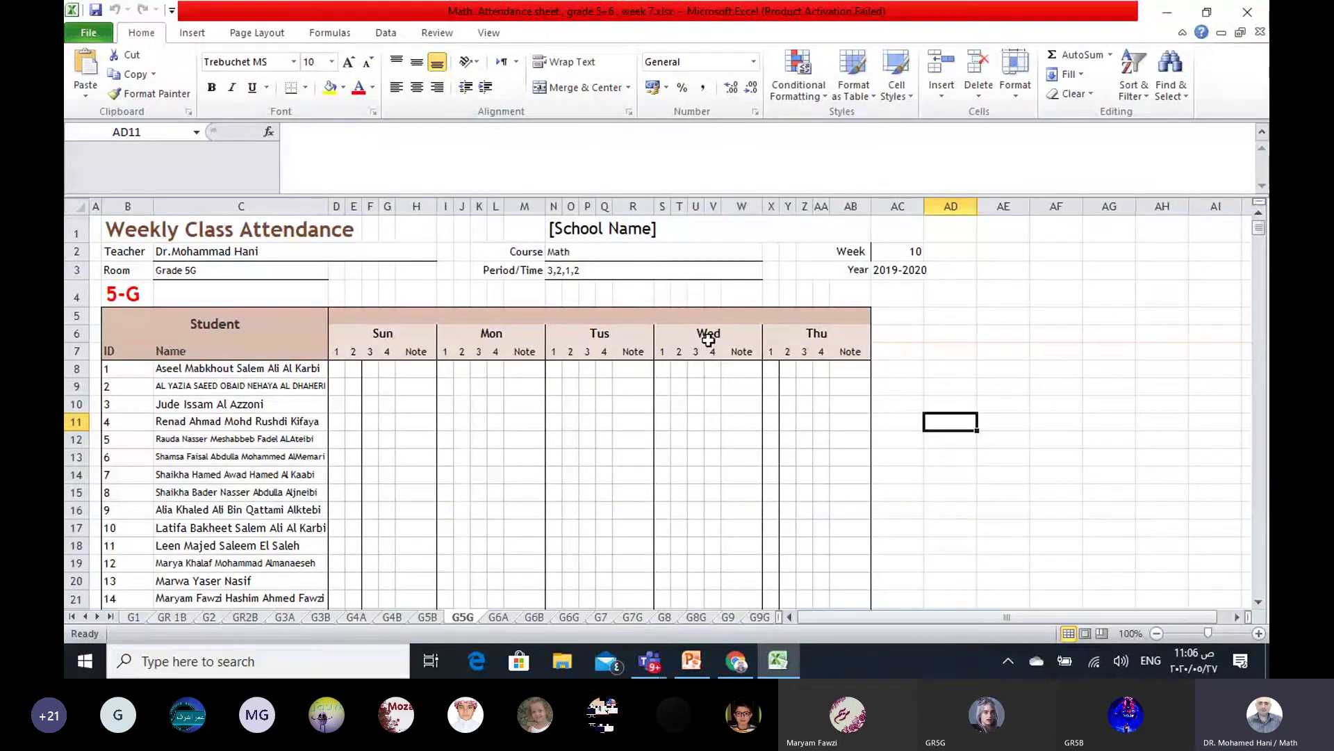
# Step: Record Wednesday period 1 attendance for students 1 to 5 in S8:S12 as A, p, p, A, A
pyautogui.click(663, 371)
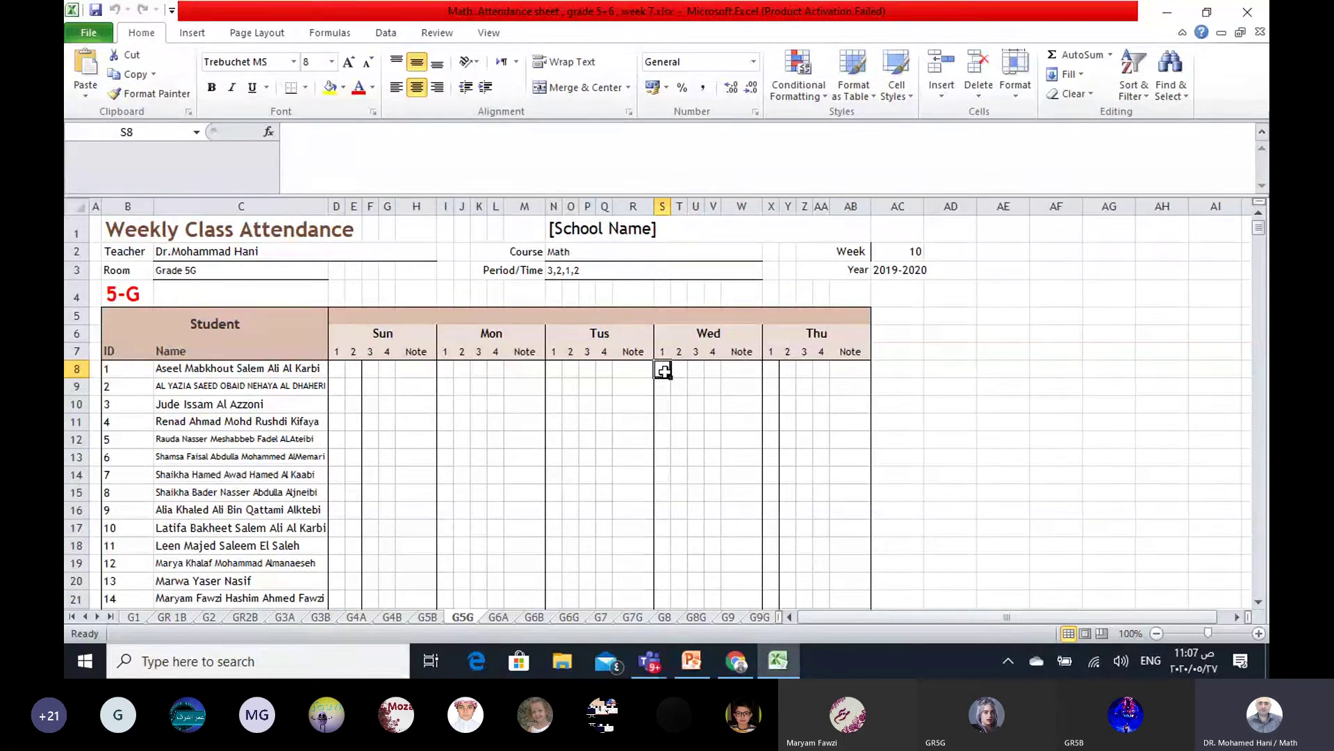
pyautogui.write('1')
pyautogui.press('Return')
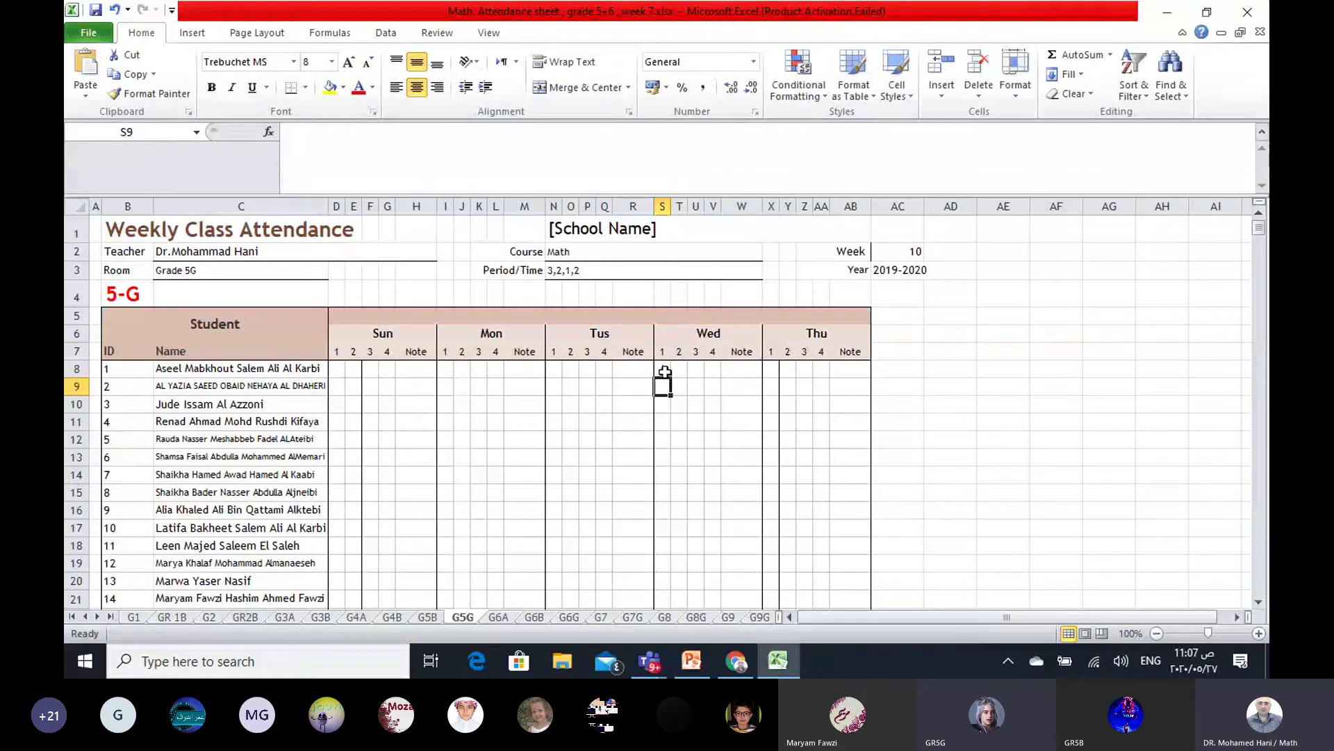
pyautogui.write('p')
pyautogui.press('Return')
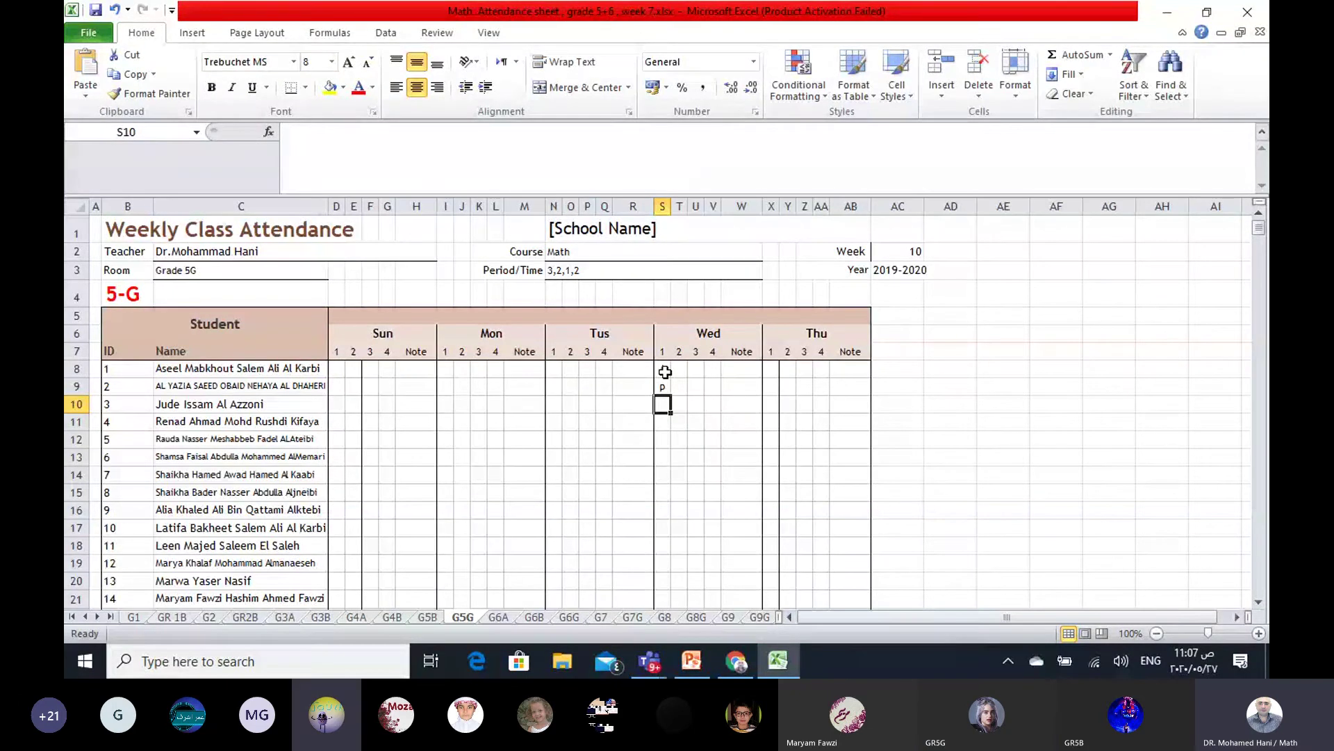
pyautogui.write('p')
pyautogui.press('Return')
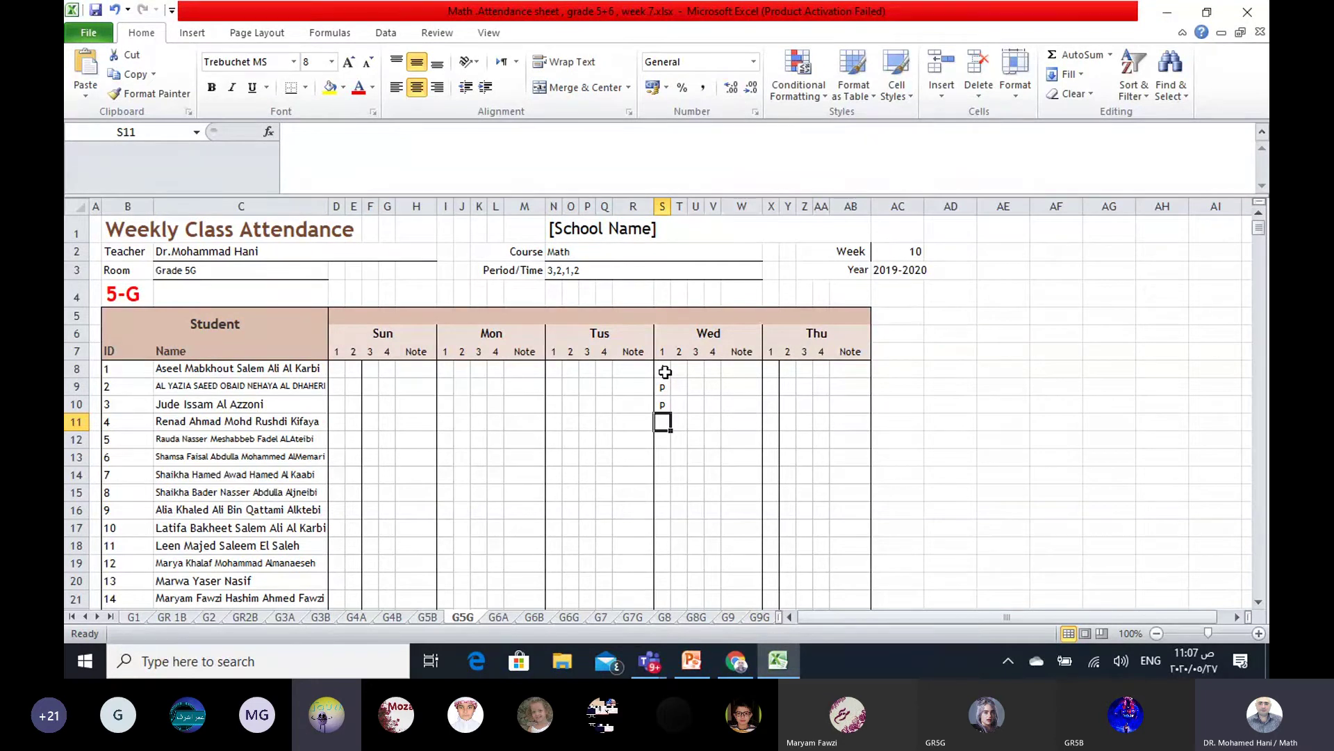
pyautogui.write('A')
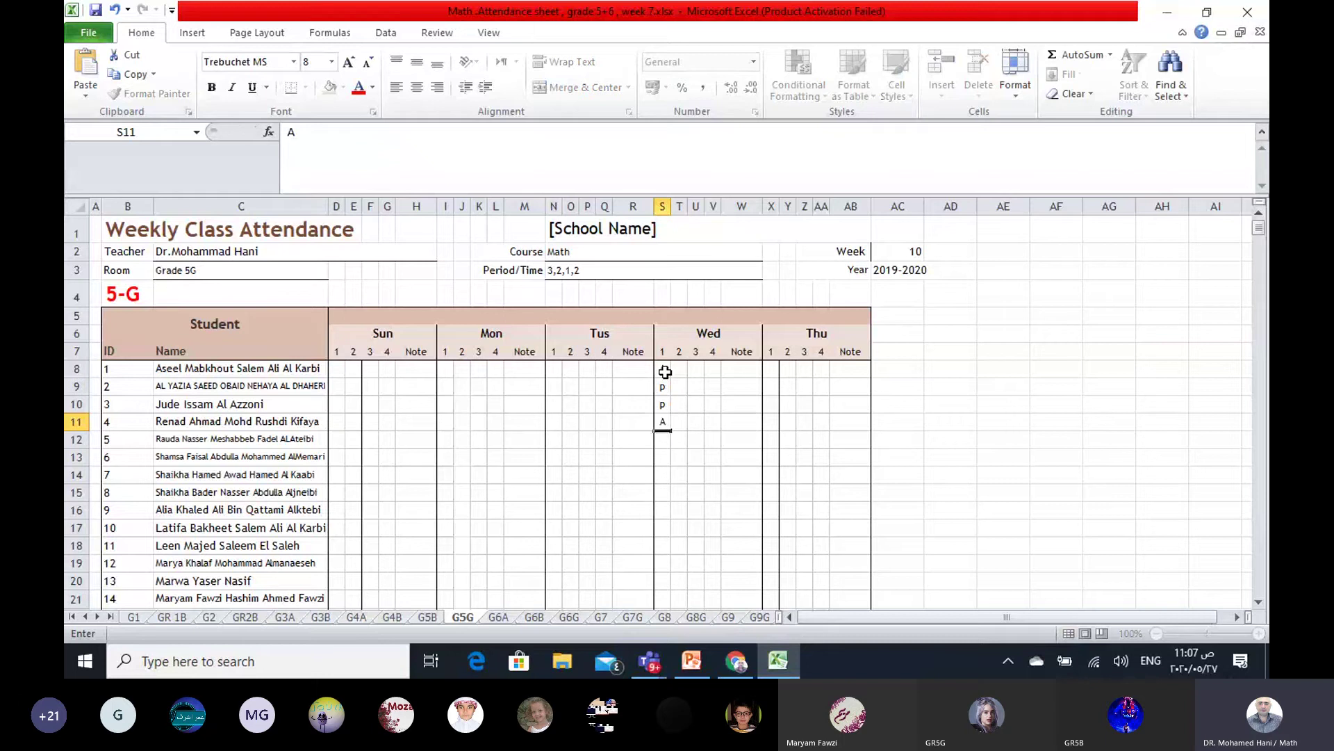
pyautogui.press('Return')
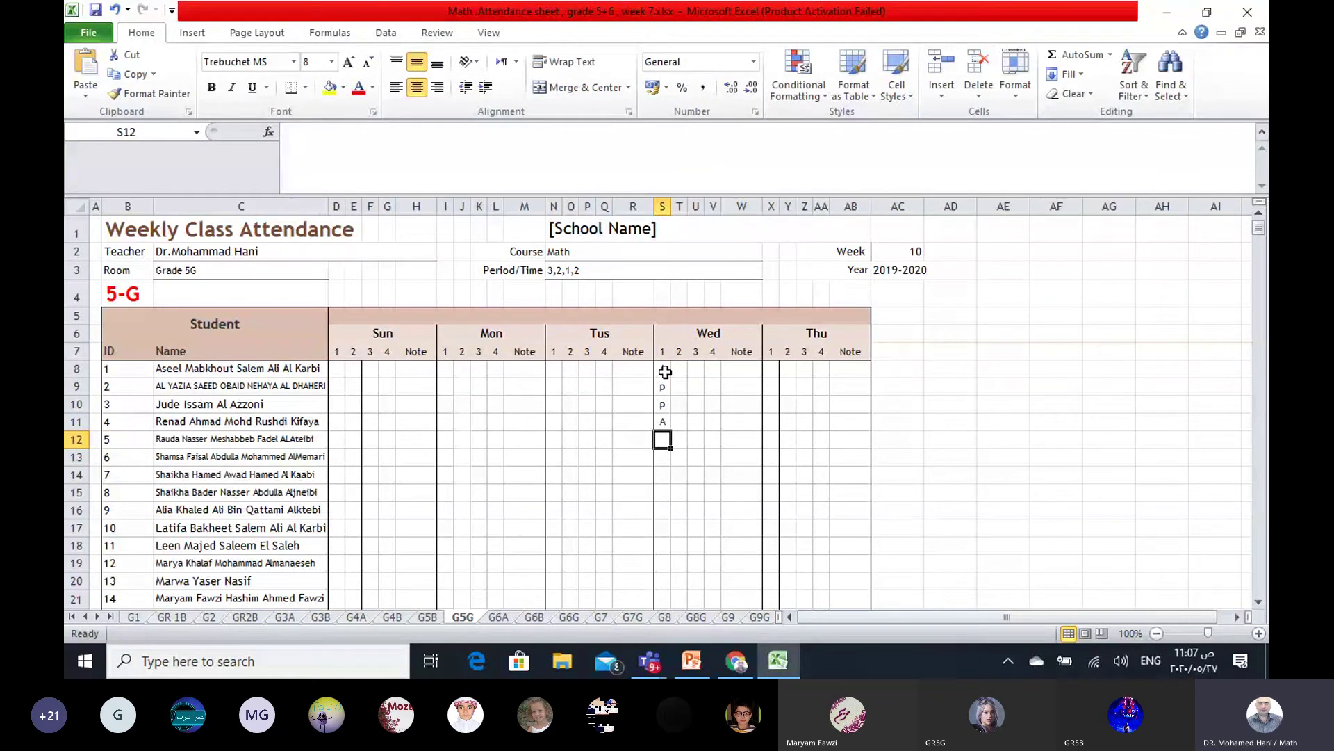
pyautogui.write('A')
pyautogui.press('Return')
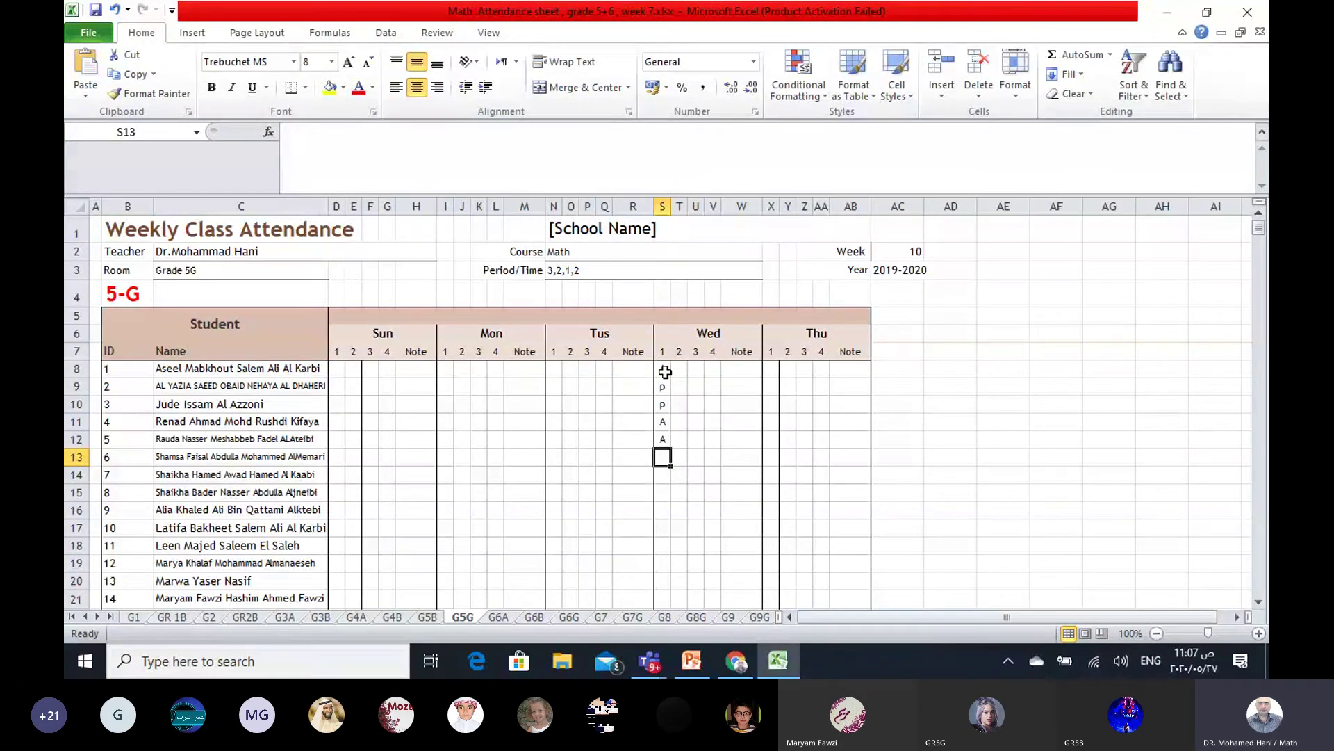
# Step: Mark students 6 to 10 as p for Wednesday period 1 in cells S13:S17
pyautogui.write('p')
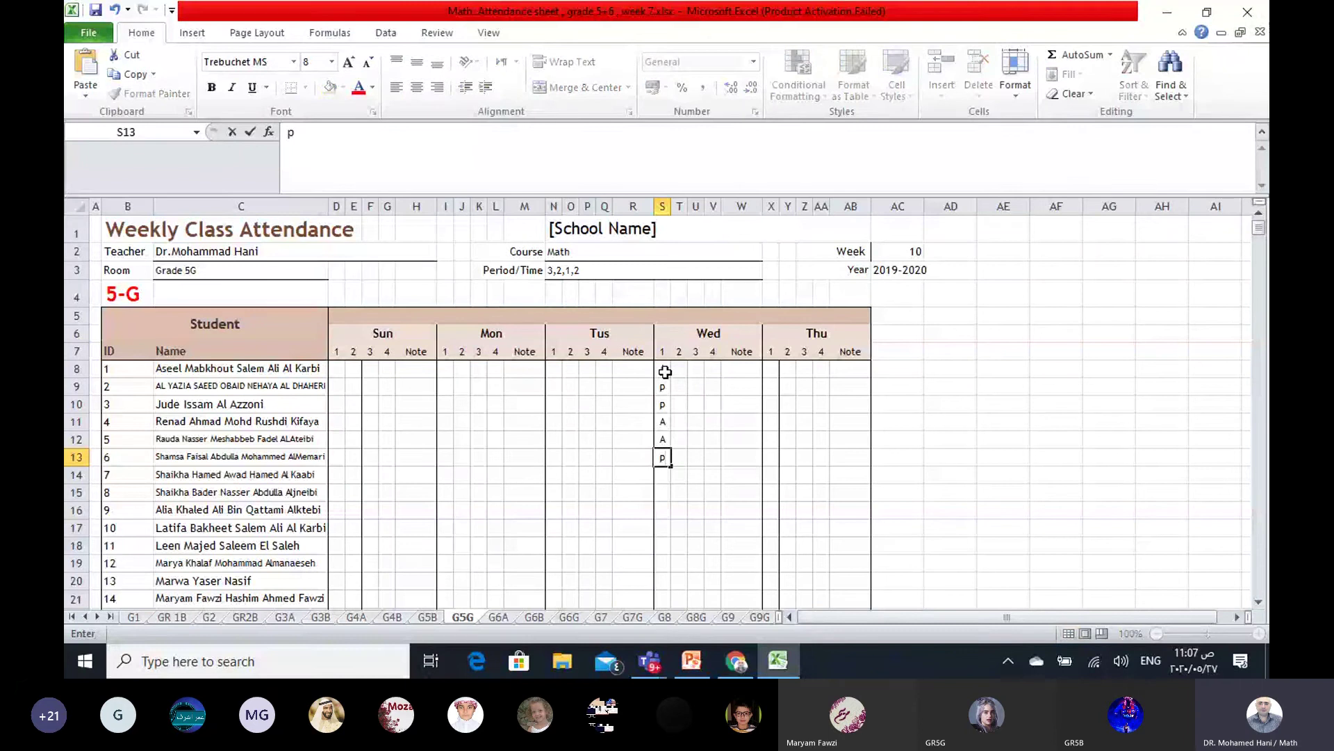
pyautogui.press('Return')
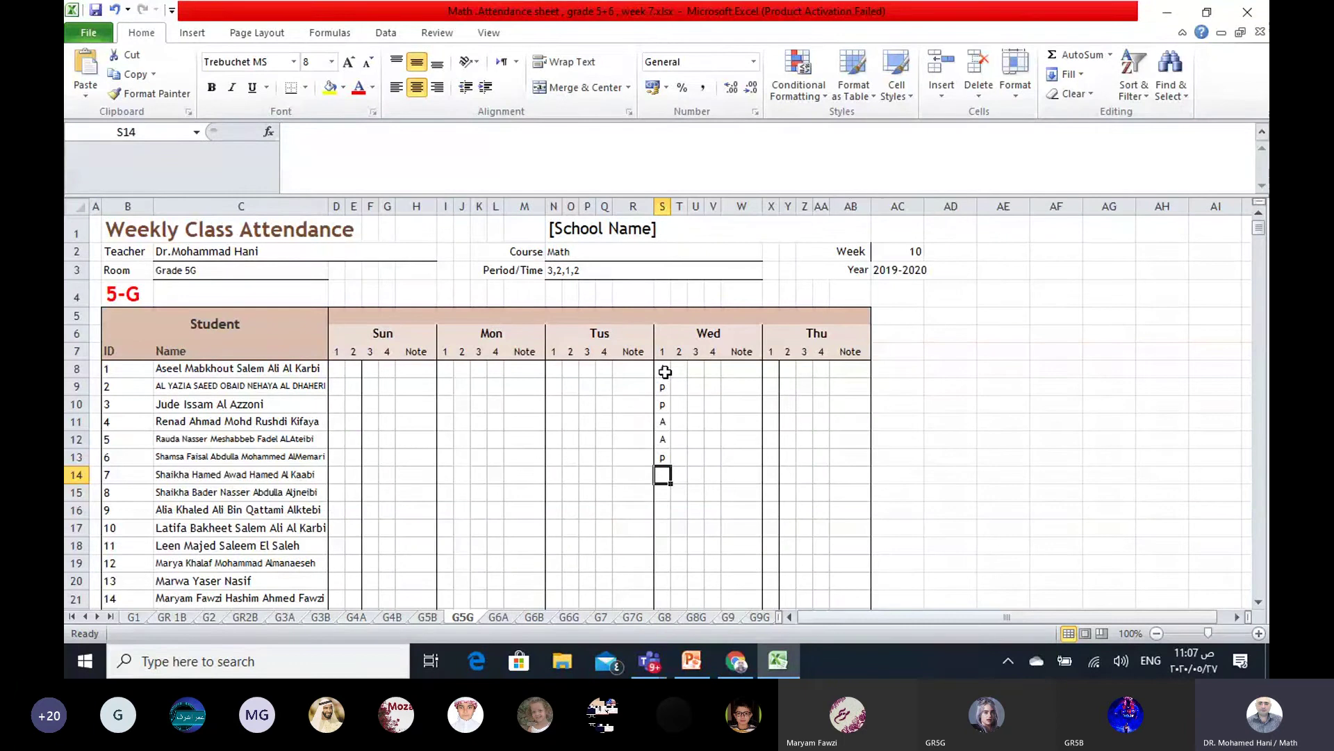
pyautogui.write('p')
pyautogui.press('Return')
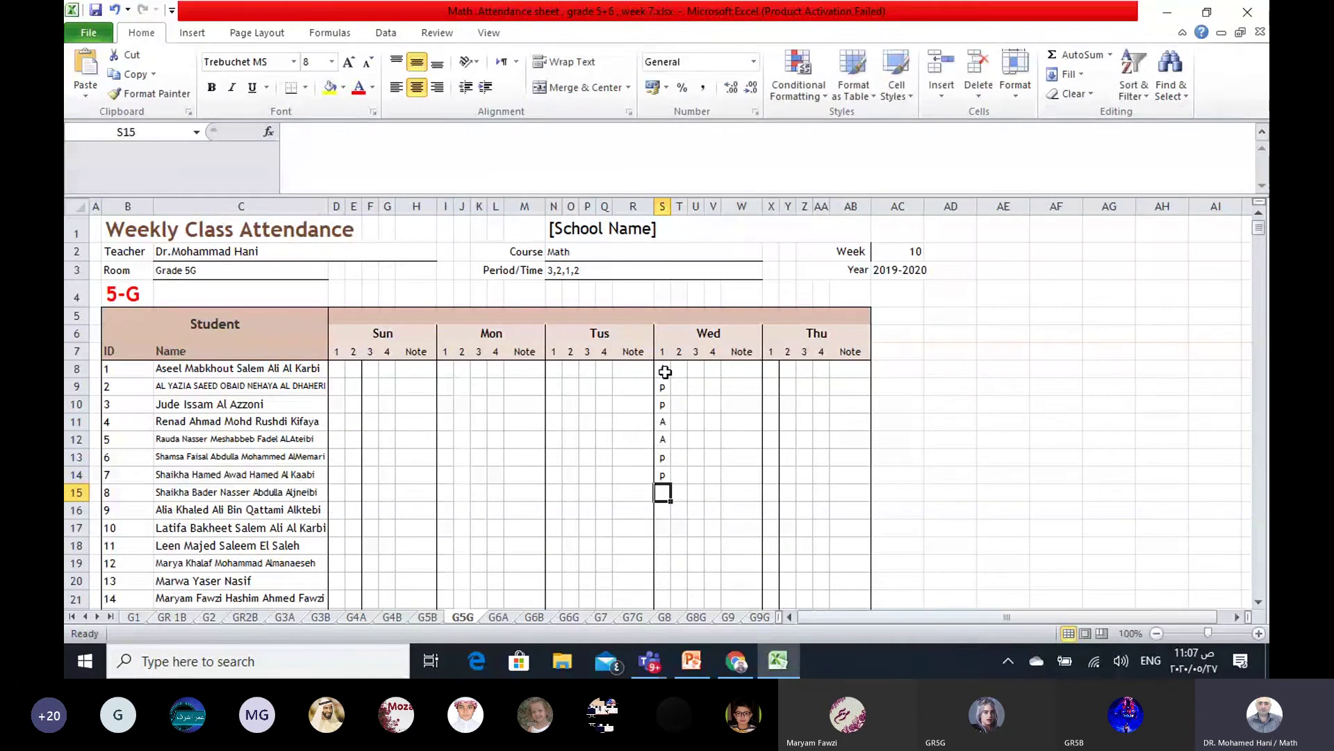
pyautogui.write('p')
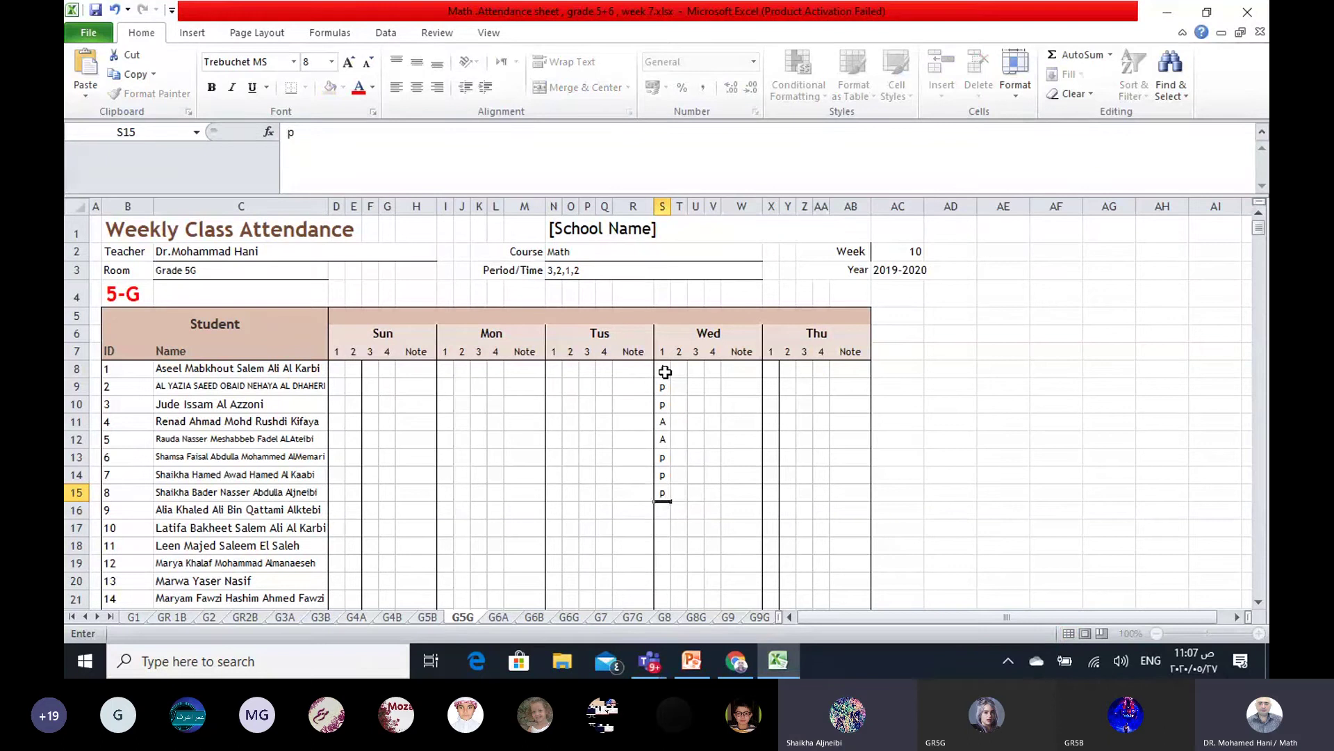
pyautogui.press('Return')
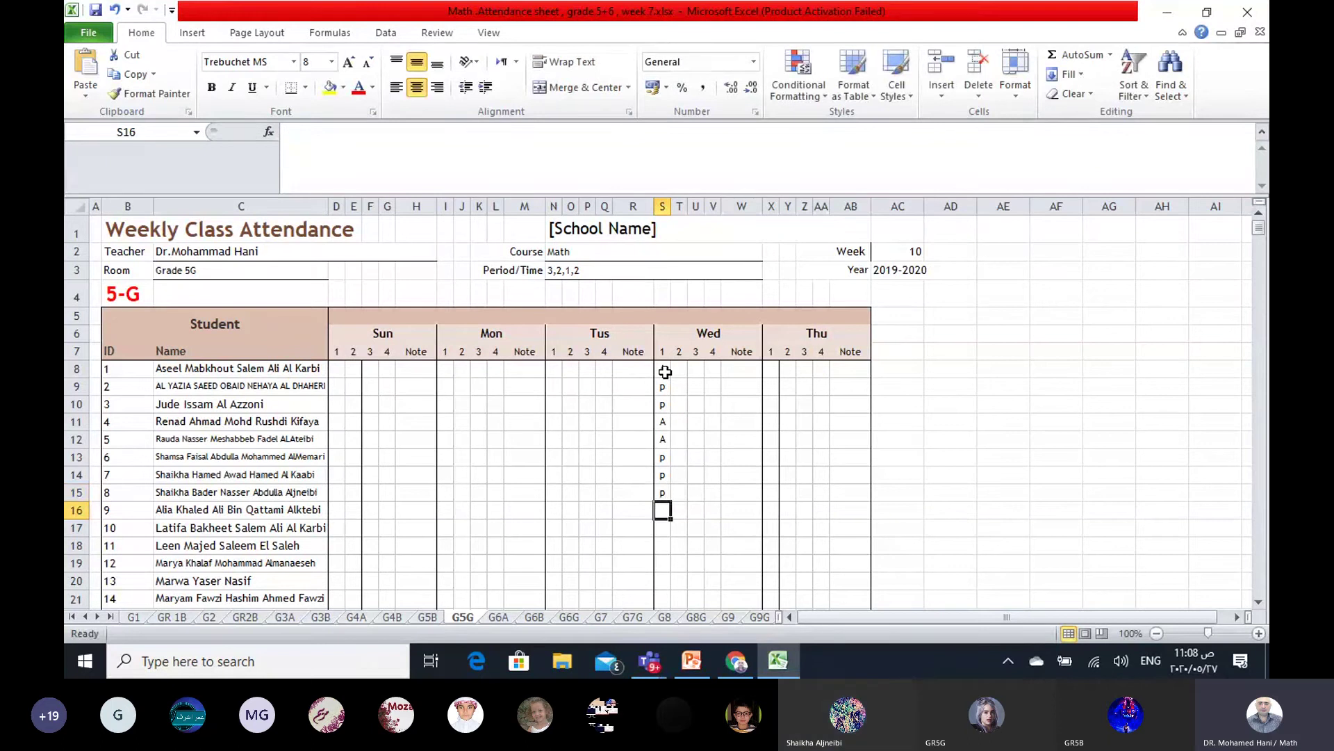
pyautogui.scroll(-2, 854, 427)
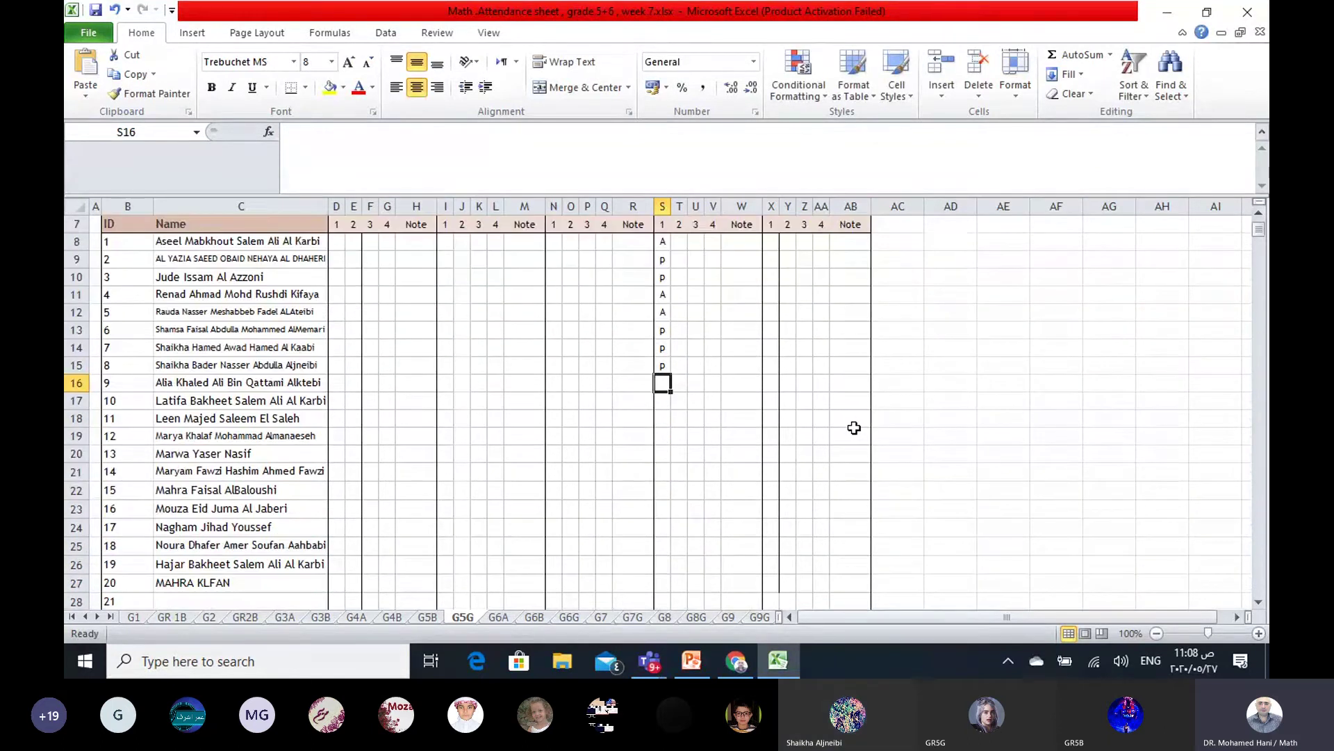
pyautogui.write('p')
pyautogui.press('Return')
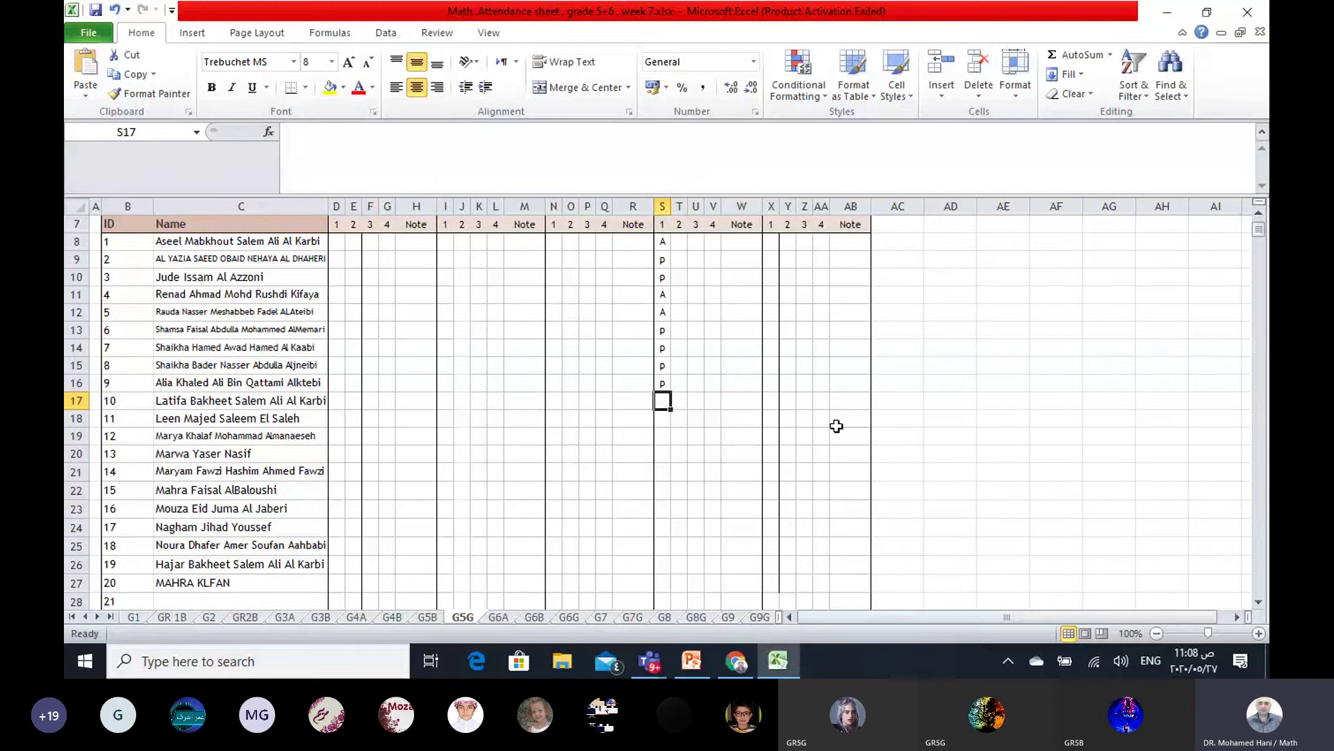
pyautogui.write('p')
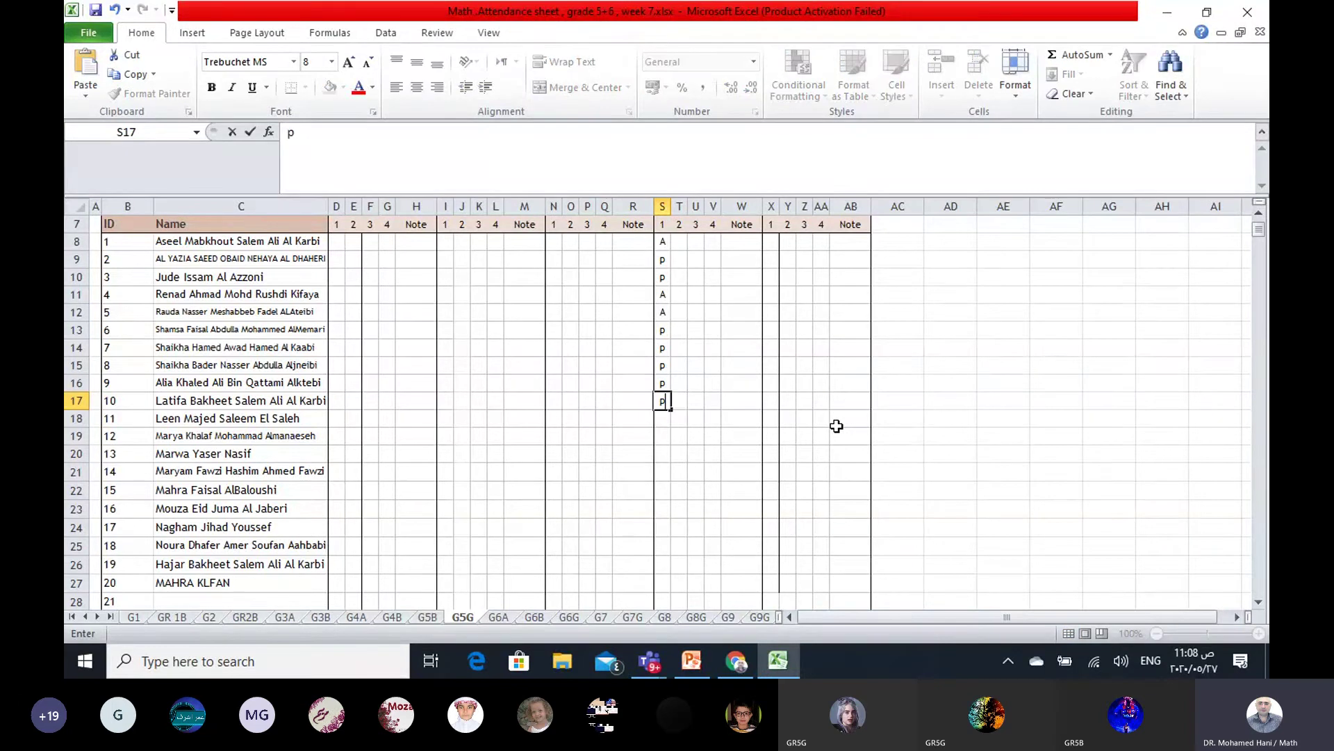
pyautogui.press('Return')
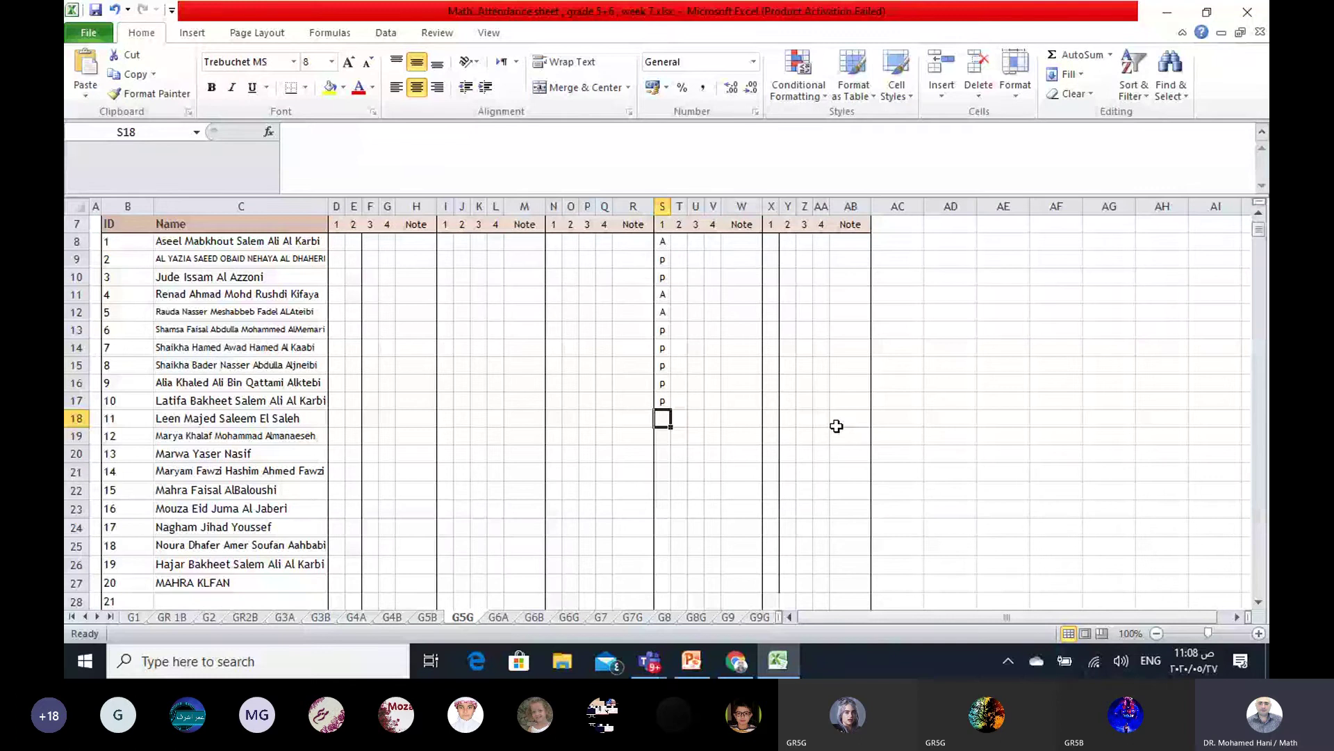
# Step: Mark students 11 and 12 as A for Wednesday period 1 in cells S18 and S19
pyautogui.write('A')
pyautogui.press('Return')
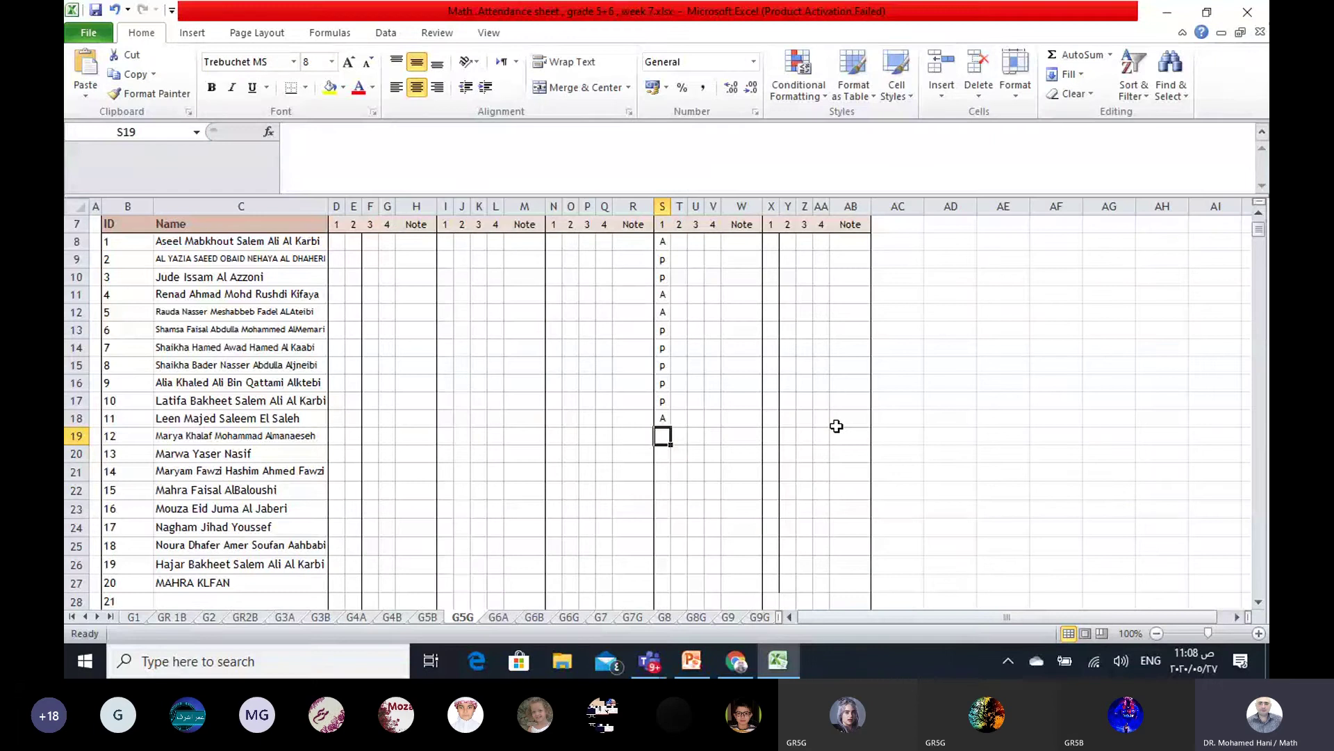
pyautogui.write('A')
pyautogui.press('Return')
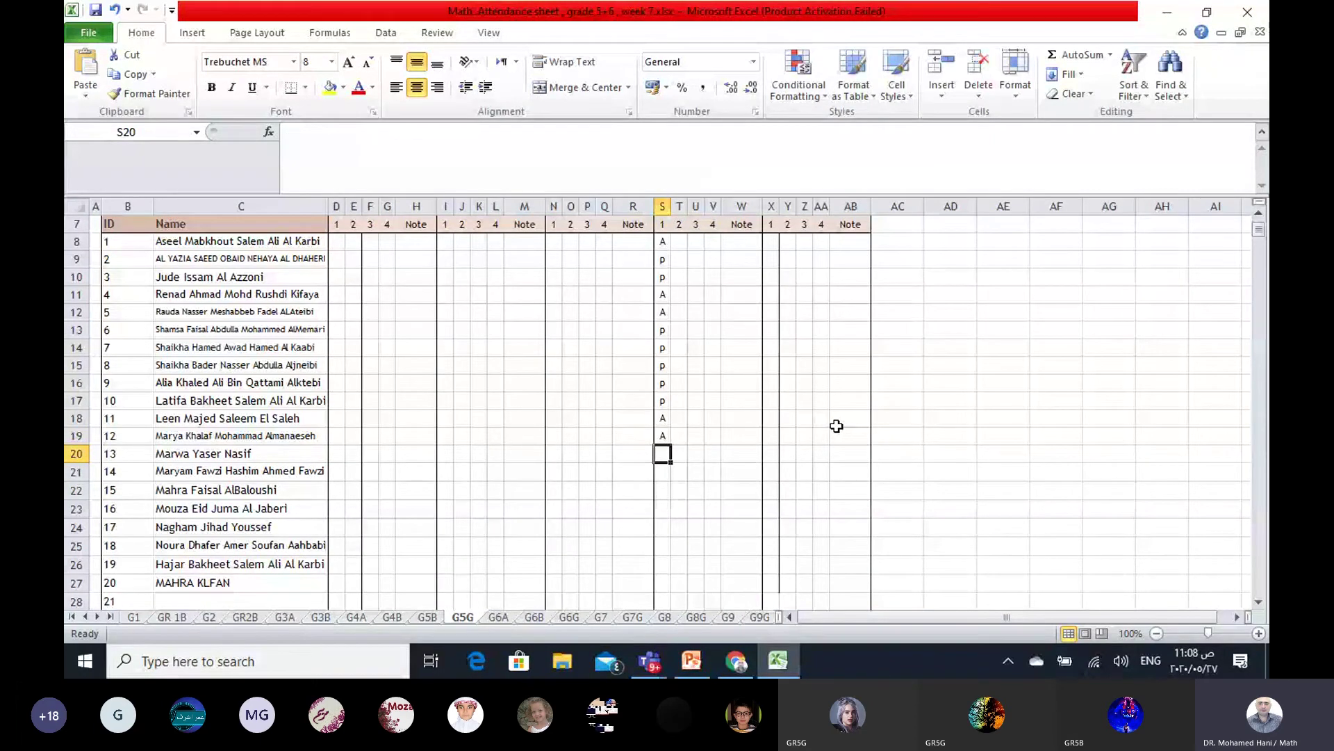
# Step: Mark students 13 to 17 as p for Wednesday period 1 in cells S20:S24
pyautogui.write('p')
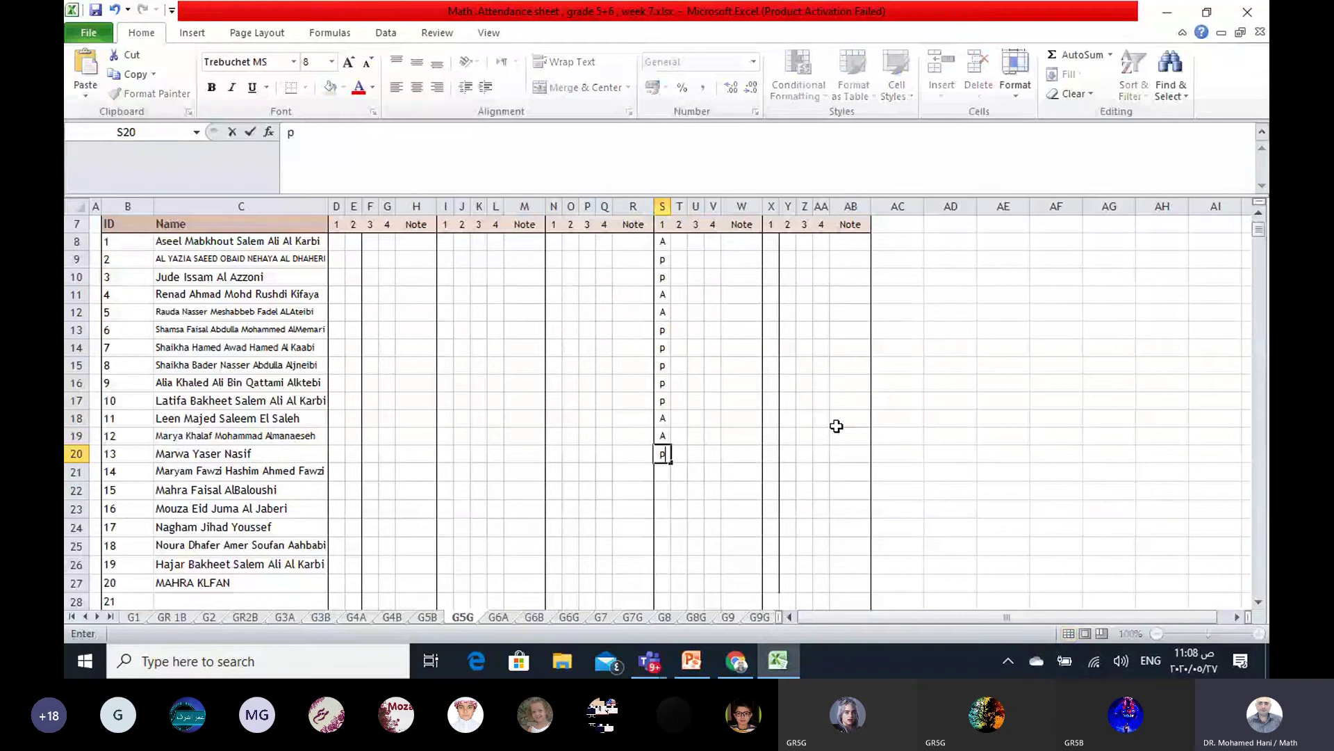
pyautogui.press('Return')
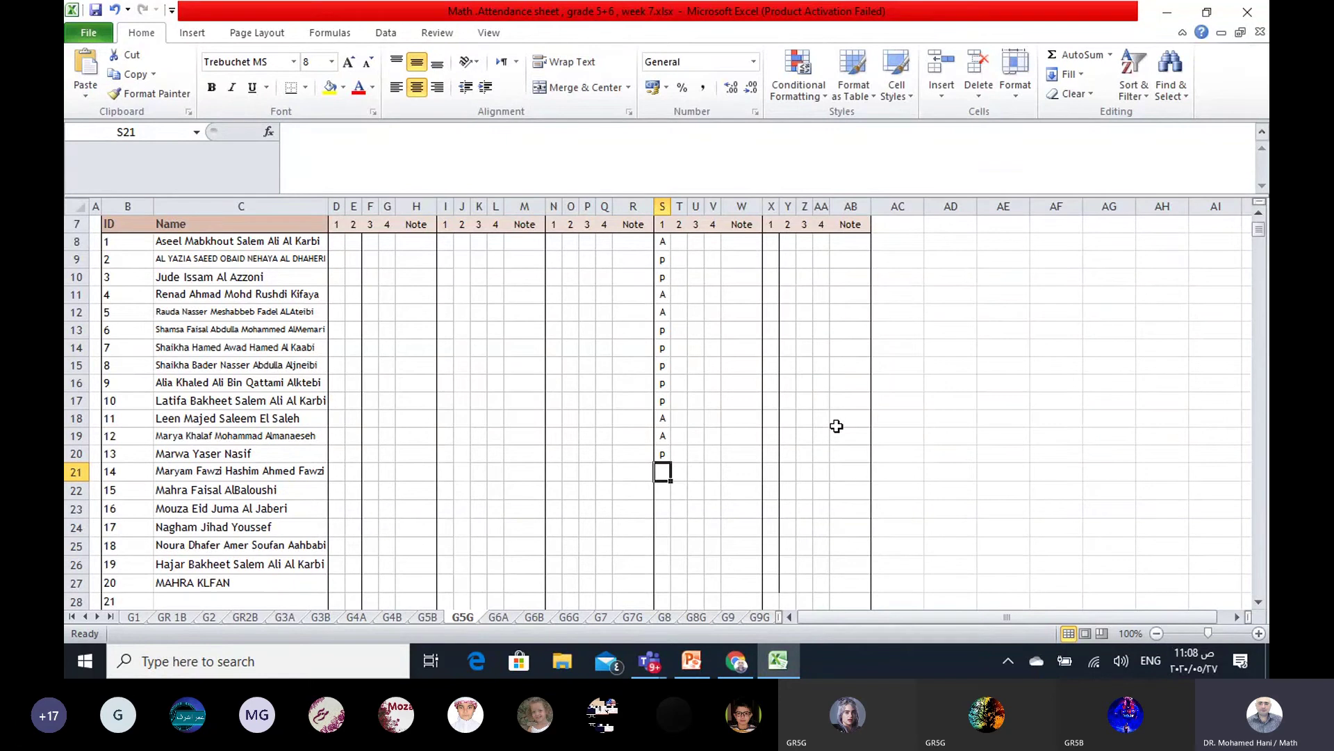
pyautogui.write('p')
pyautogui.press('Return')
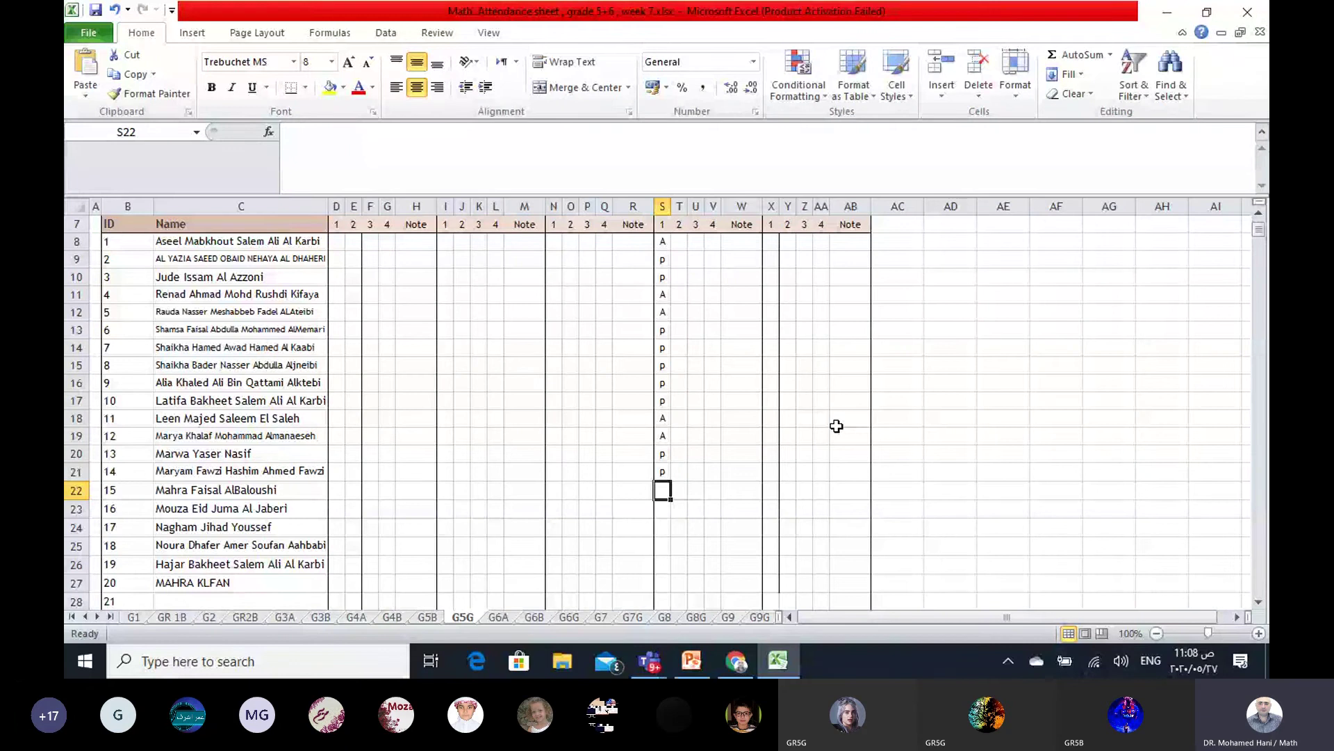
pyautogui.write('p')
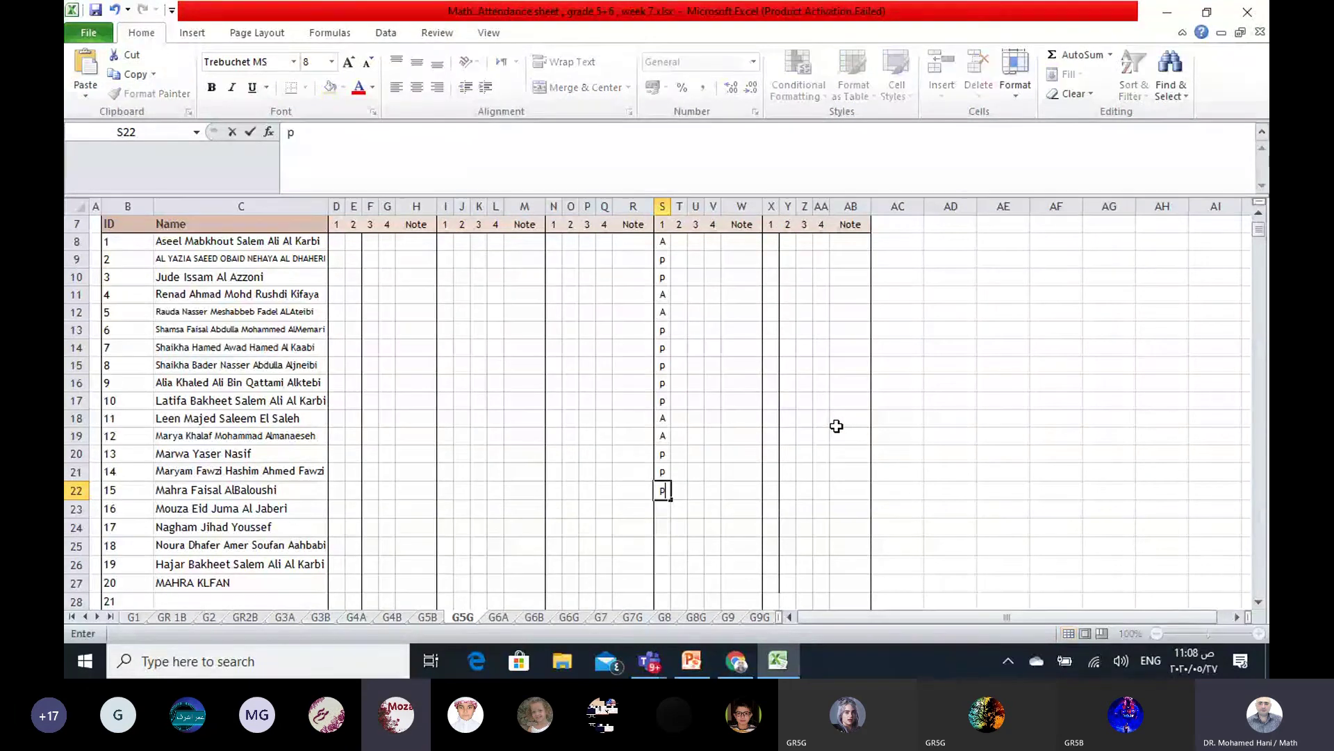
pyautogui.press('Return')
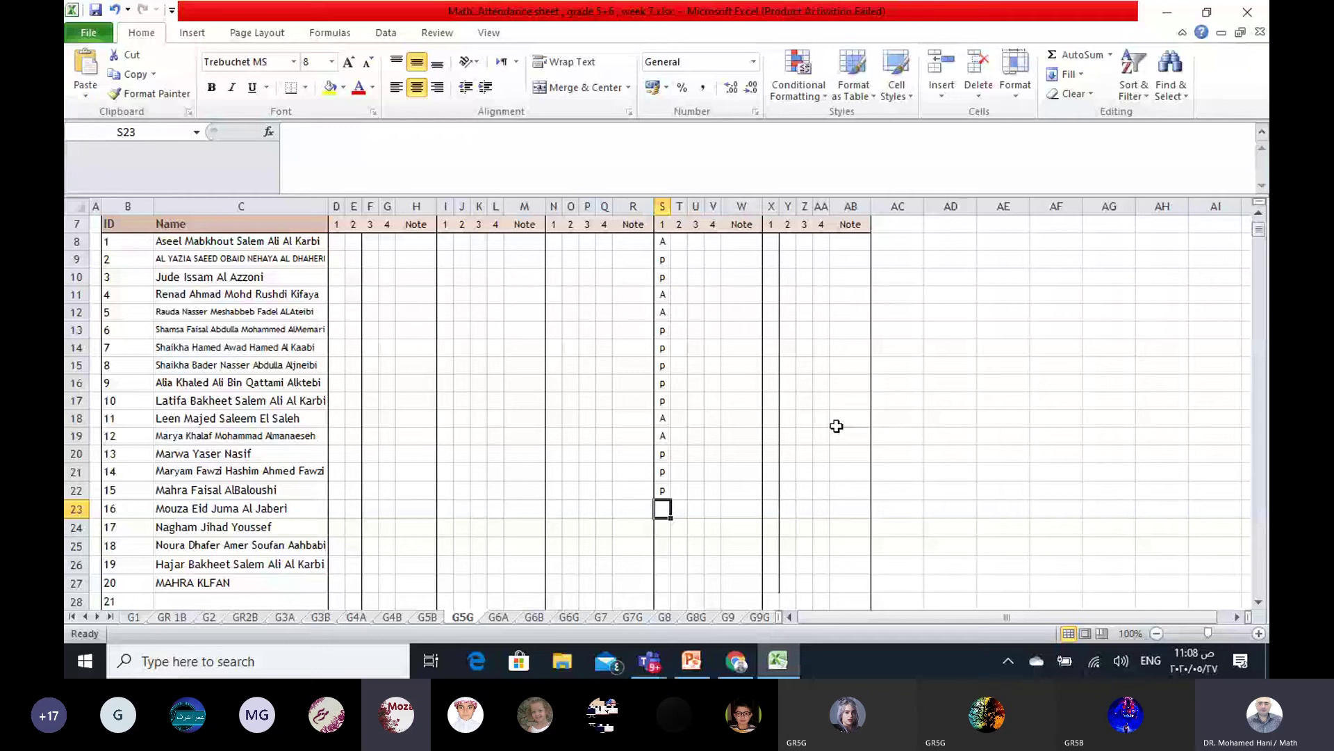
pyautogui.write('p')
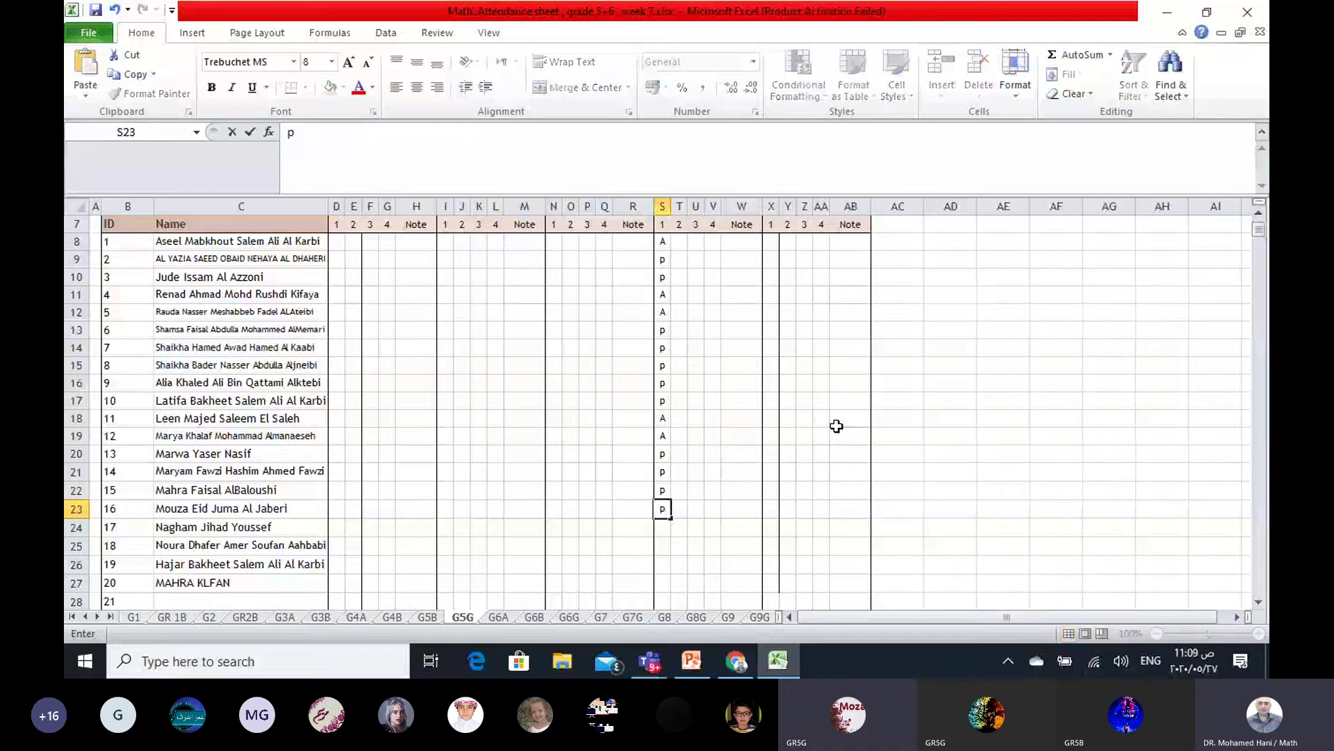
pyautogui.press('Return')
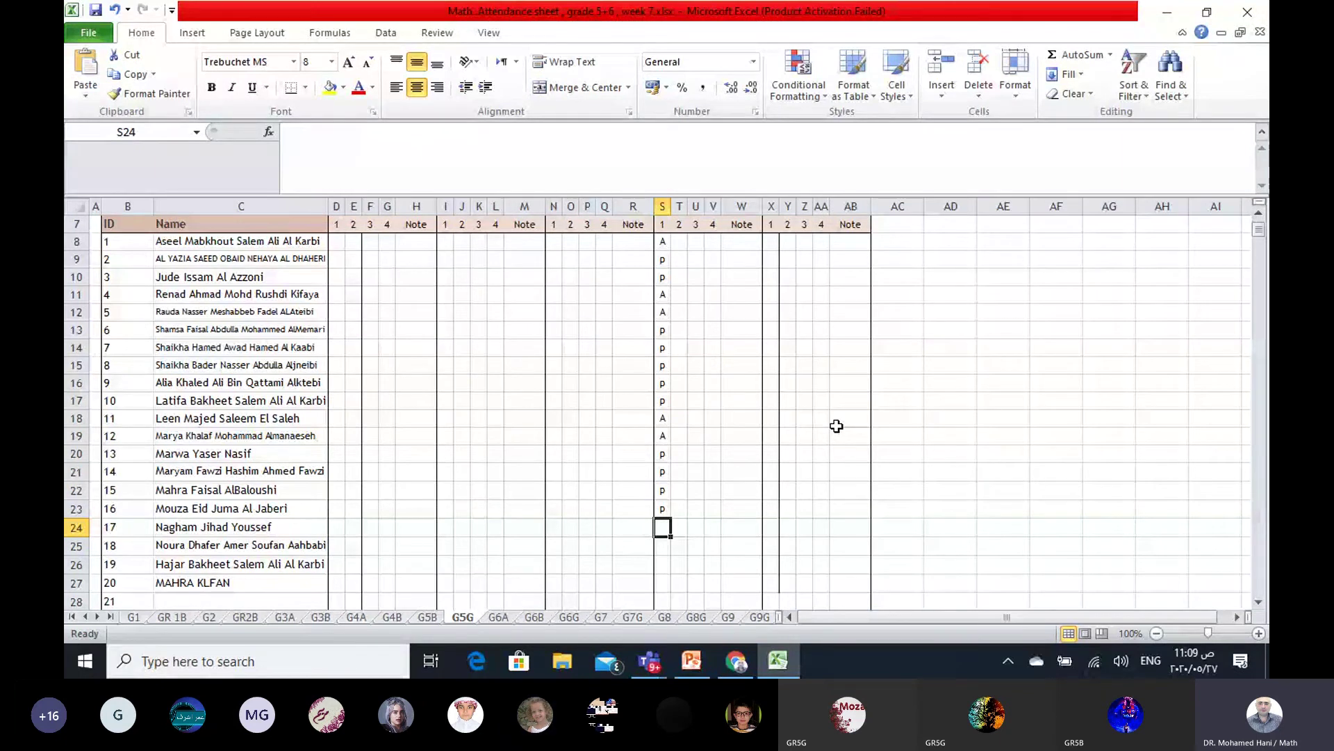
pyautogui.write('p')
pyautogui.press('Return')
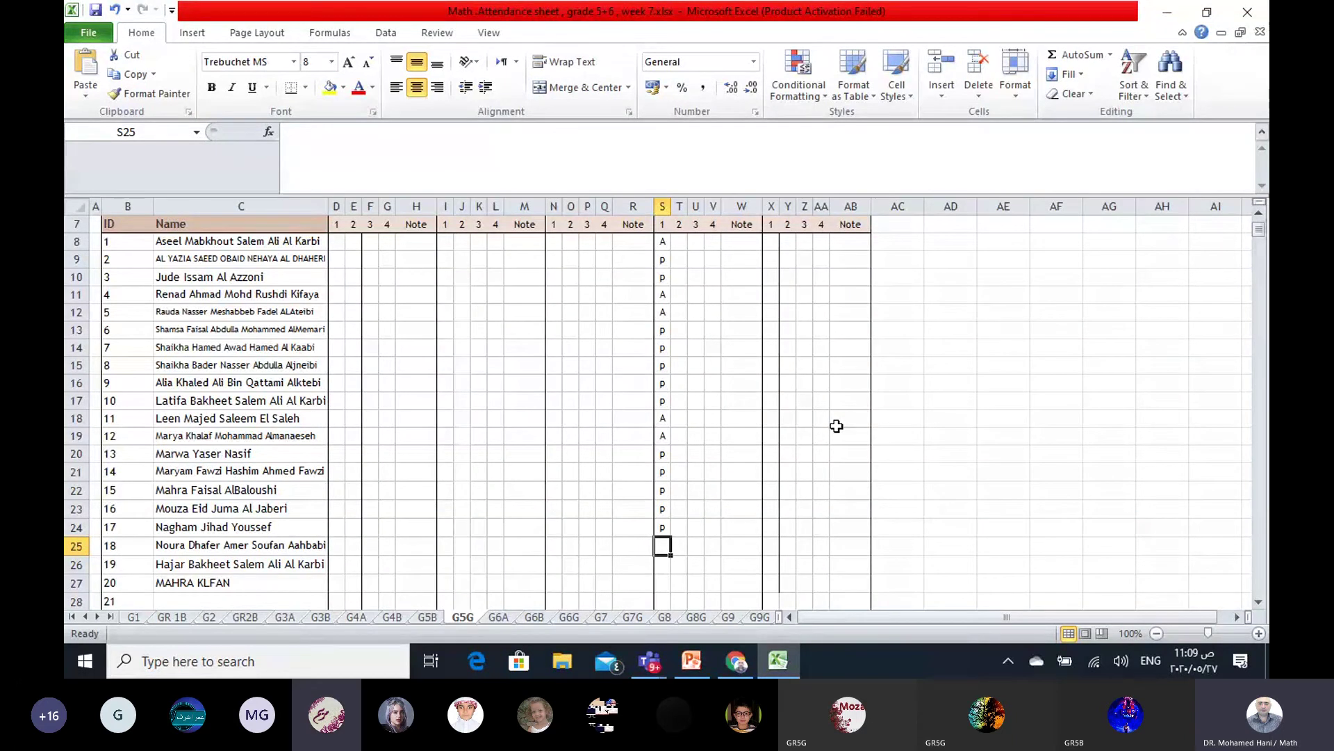
# Step: Record Wednesday period 1 attendance for students 18 to 20 in S25:S27 as A, p, p and save the workbook
pyautogui.write('A')
pyautogui.press('Return')
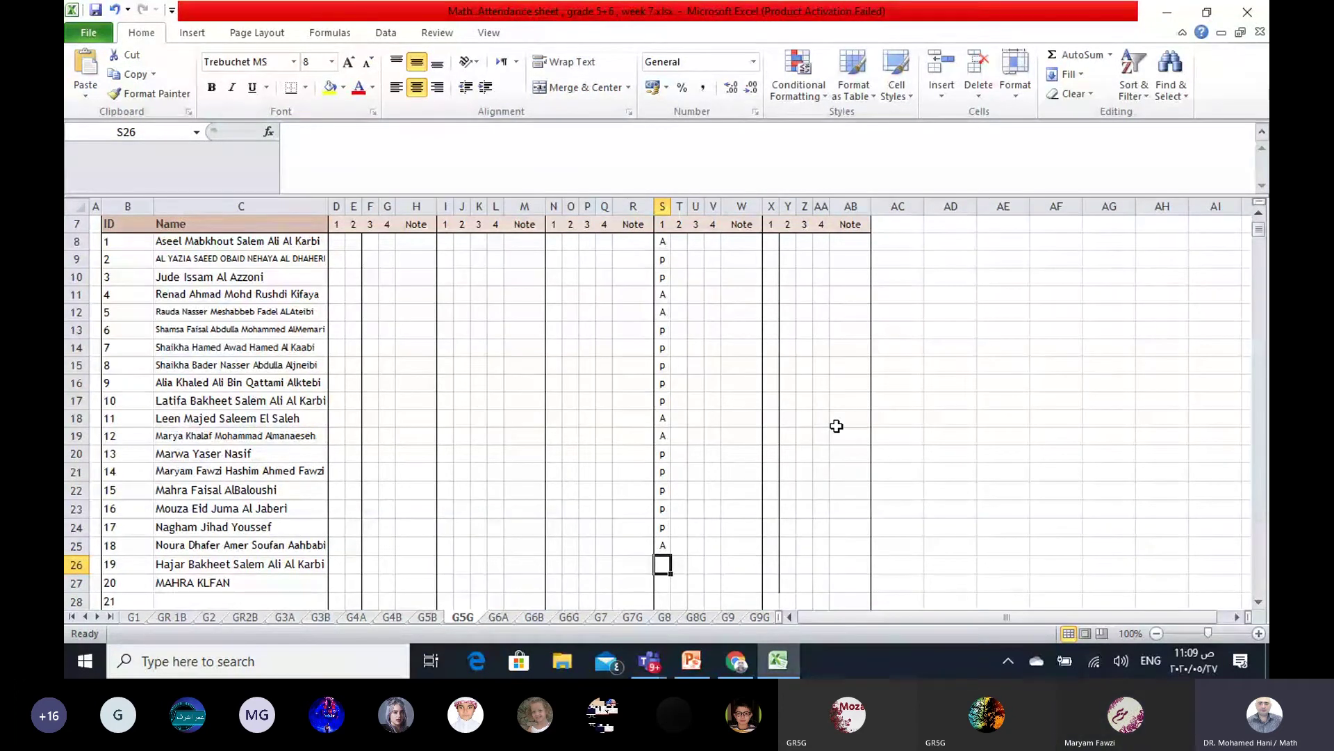
pyautogui.write('p')
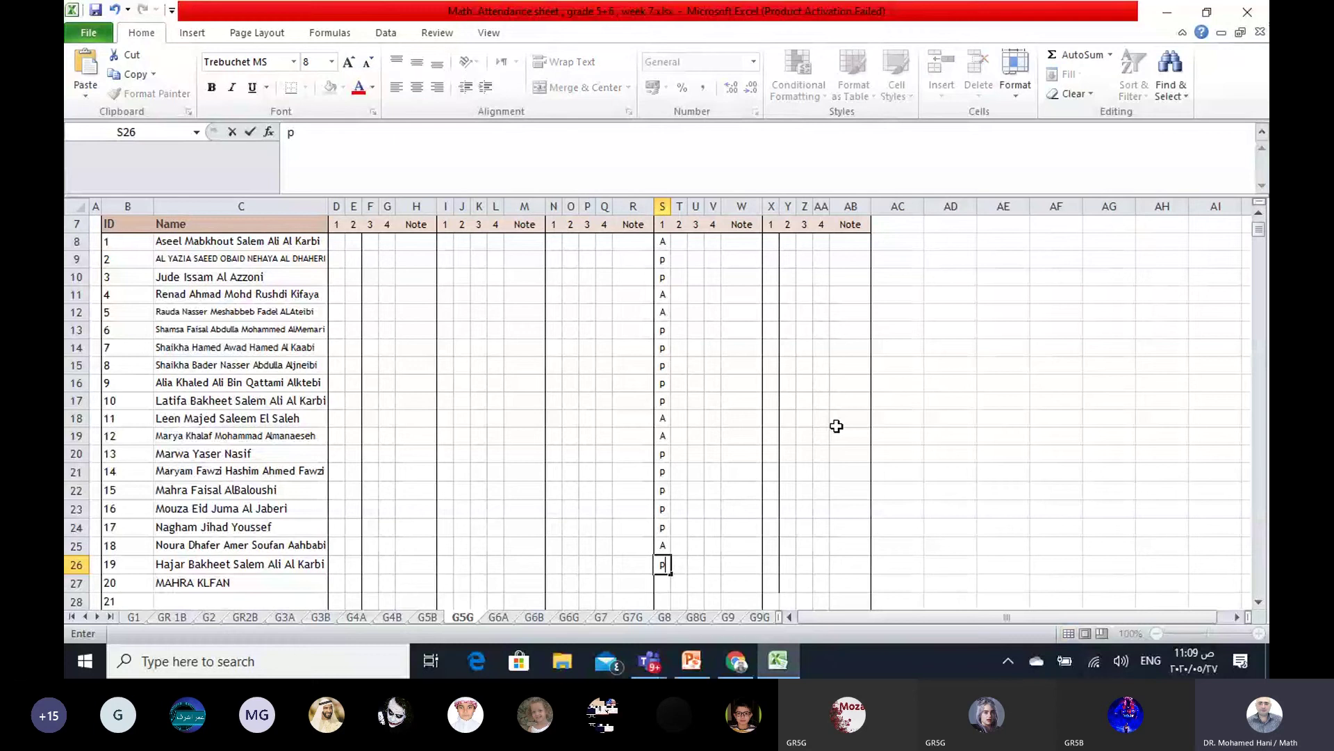
pyautogui.press('Return')
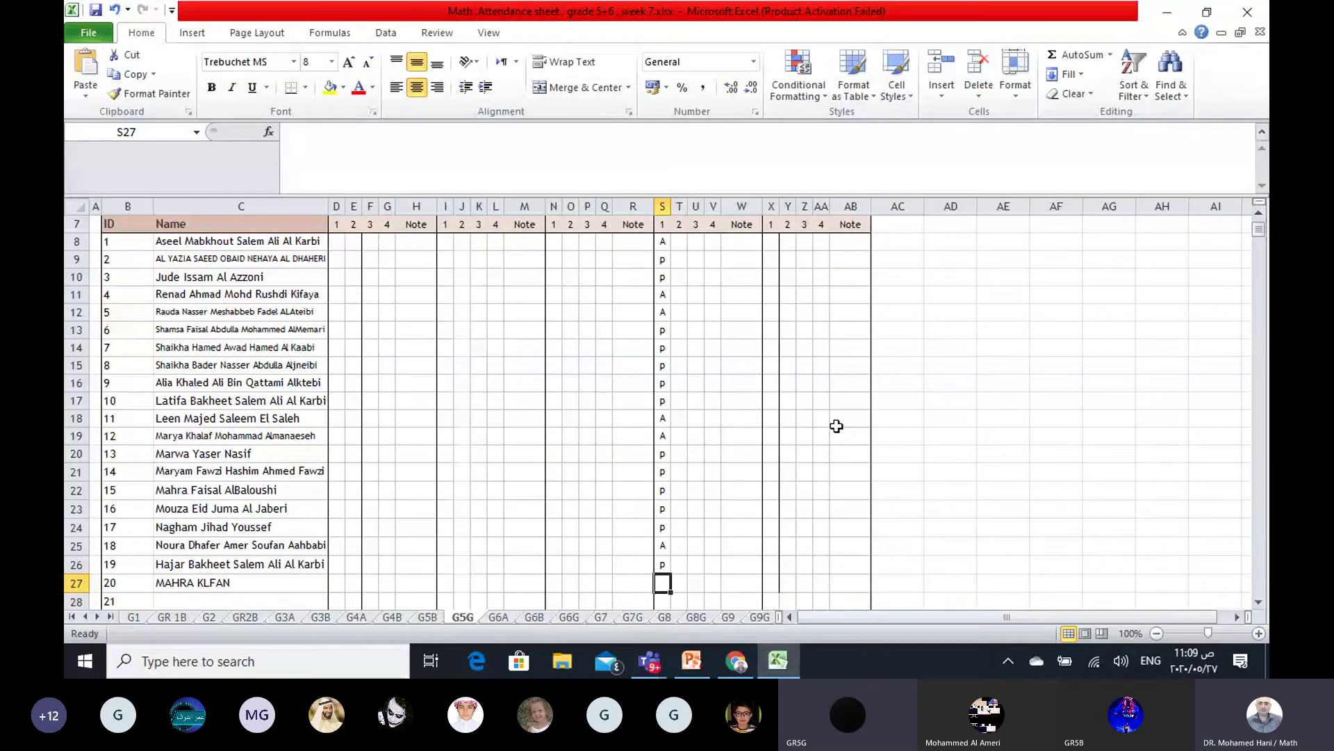
pyautogui.write('p')
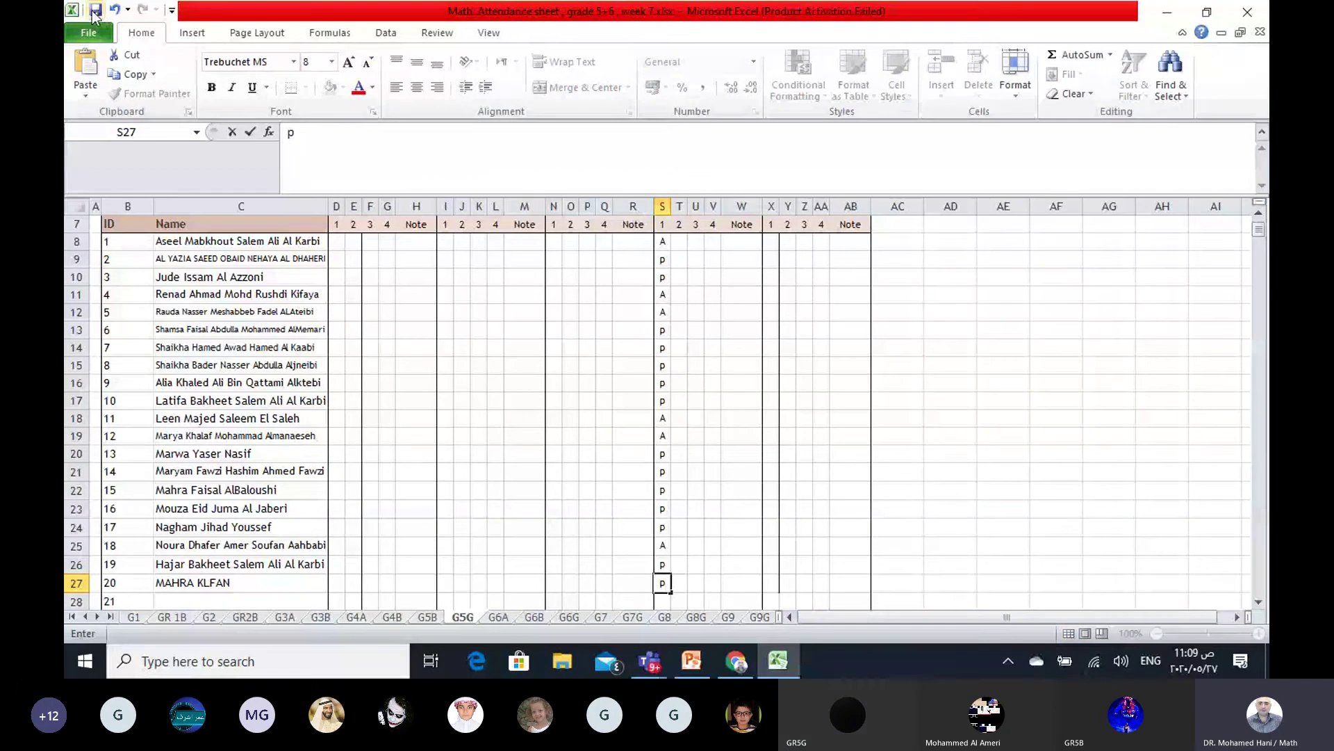
pyautogui.hotkey('ctrl', 's')
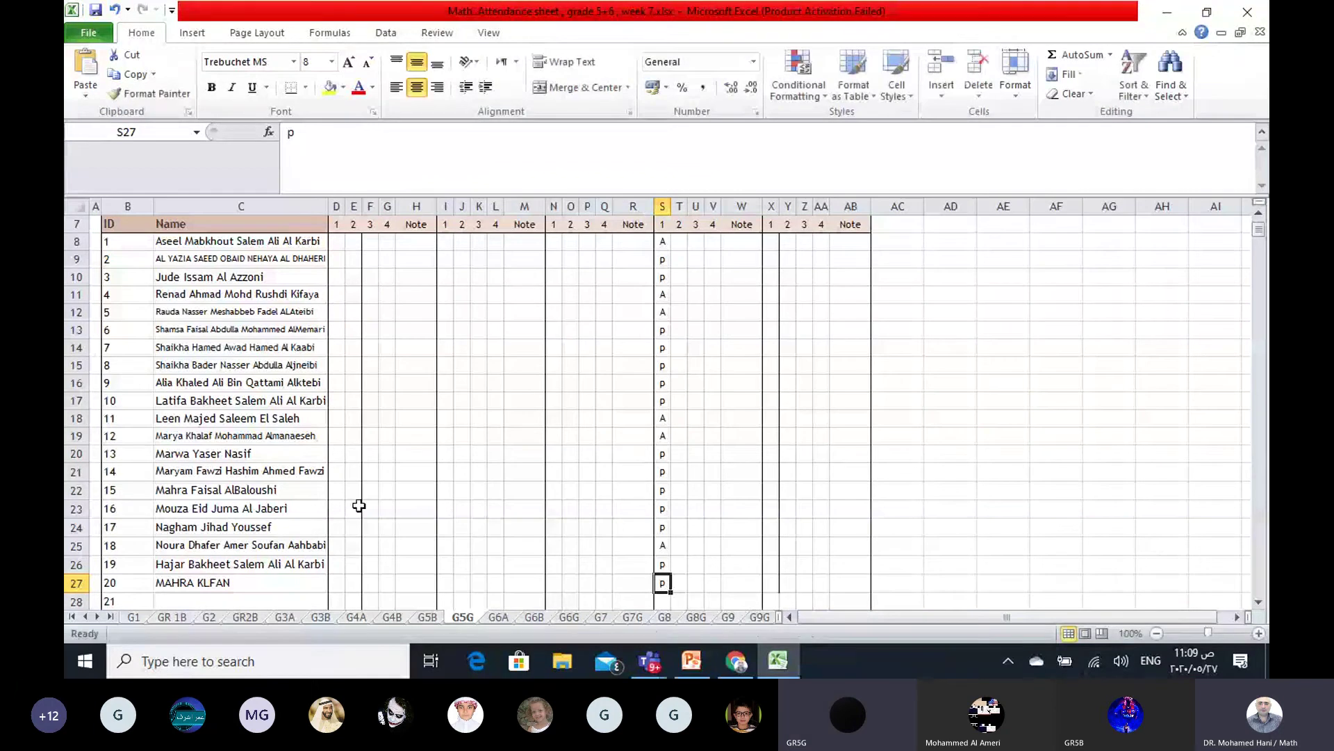
# Step: On the G5B sheet, mark students 1 and 2 as A for Wednesday period 1 in cells S8 and S9
pyautogui.click(421, 616)
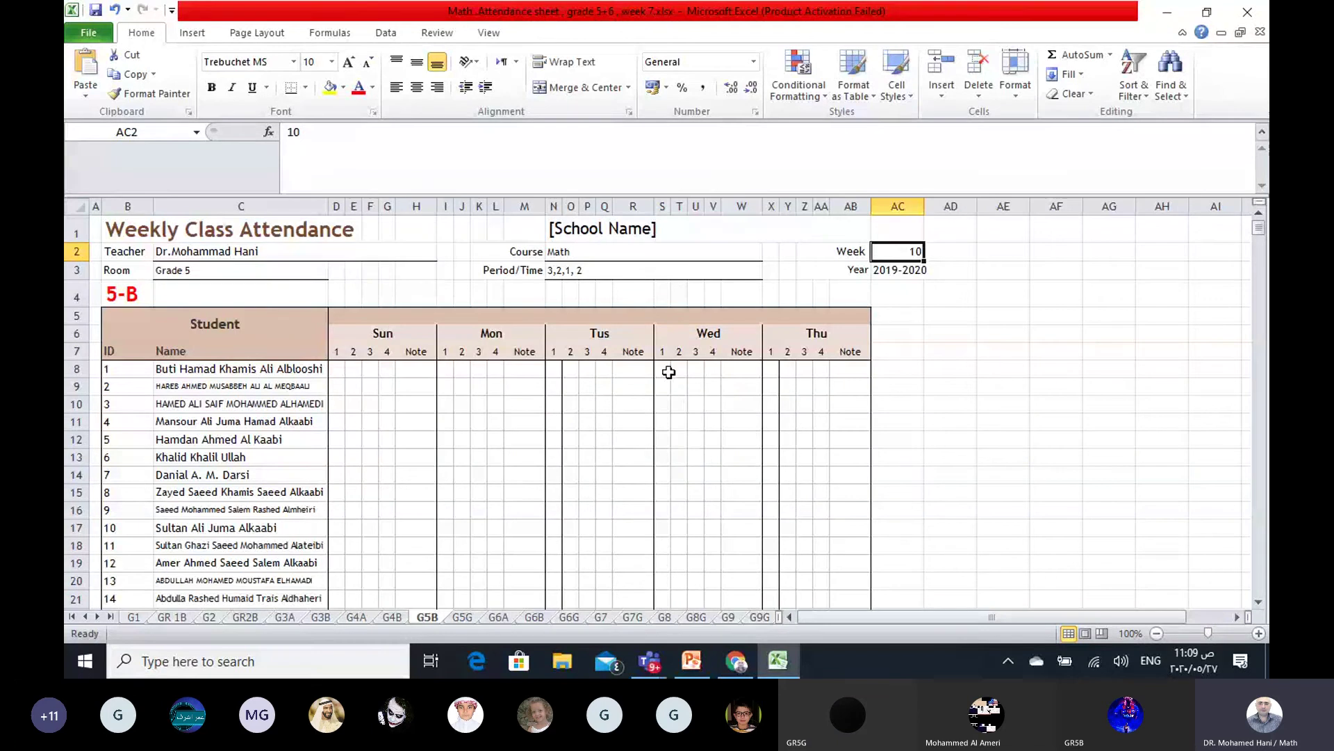
pyautogui.click(664, 370)
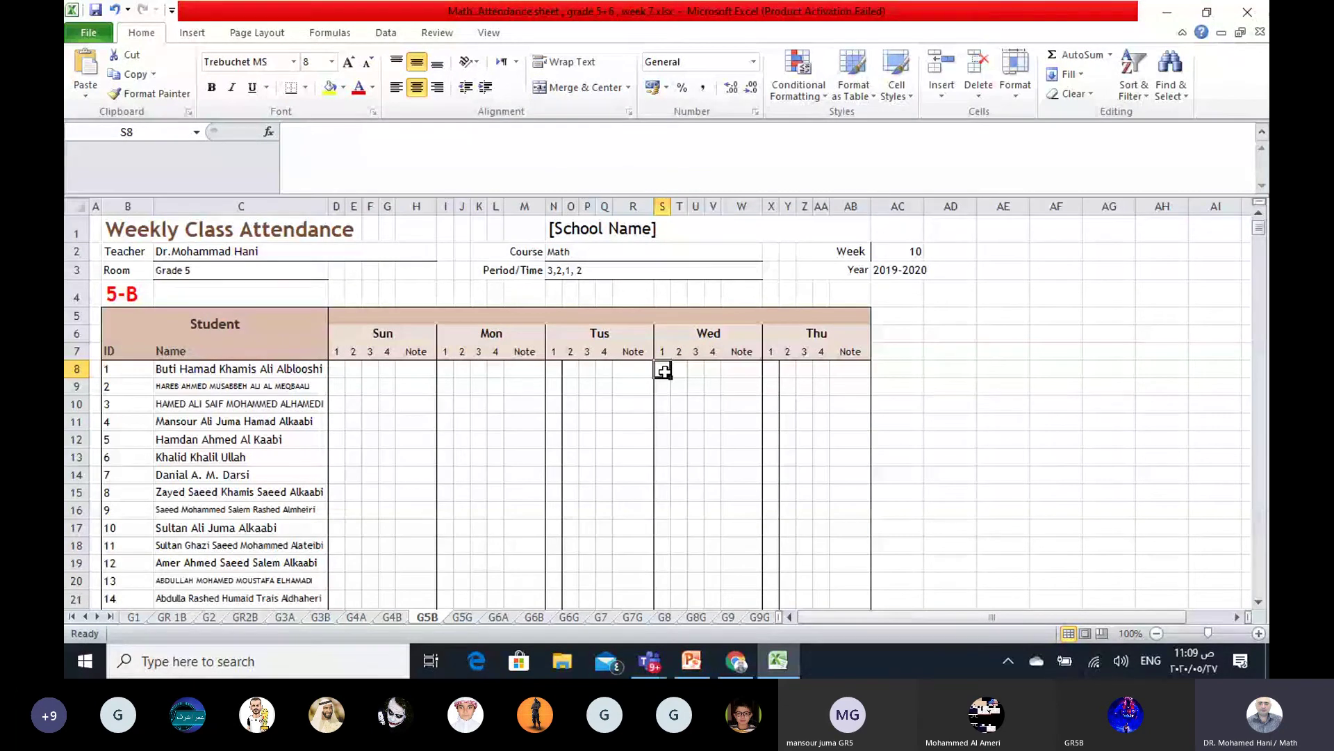
pyautogui.doubleClick(664, 371)
pyautogui.write('A')
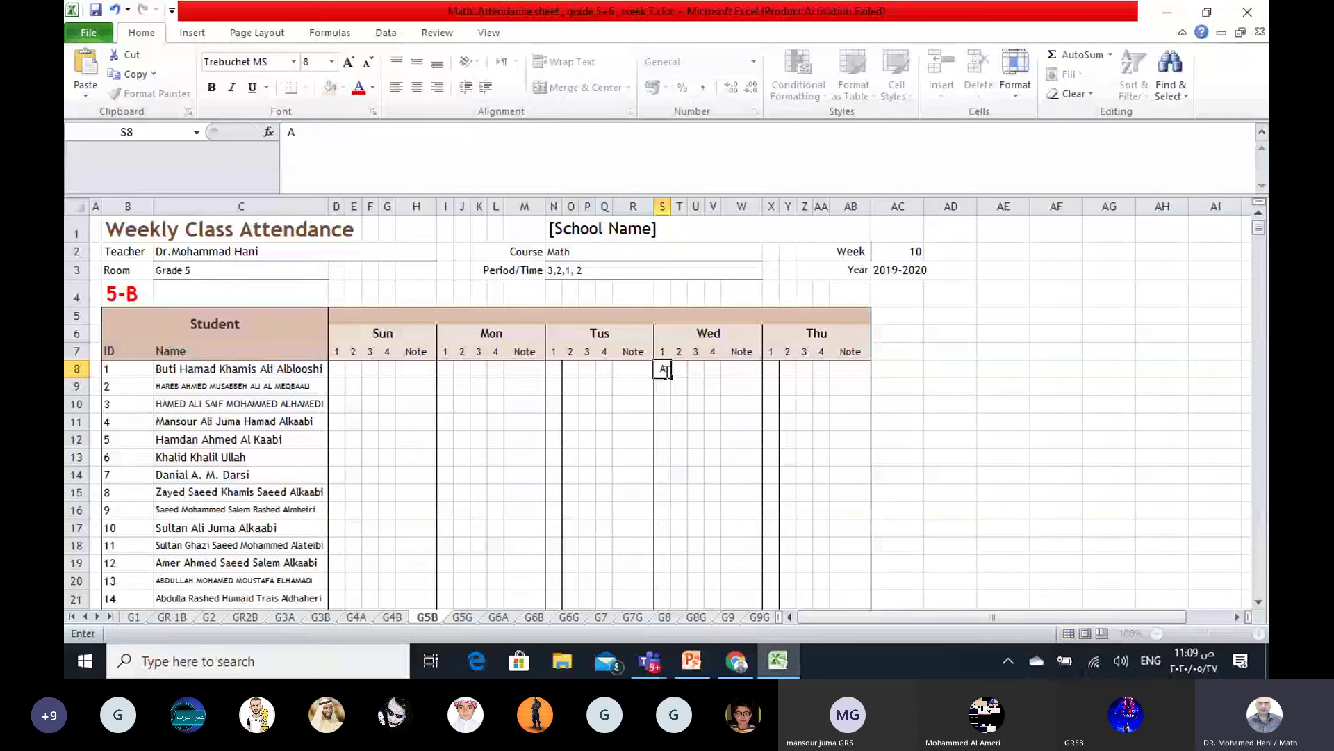
pyautogui.press('Return')
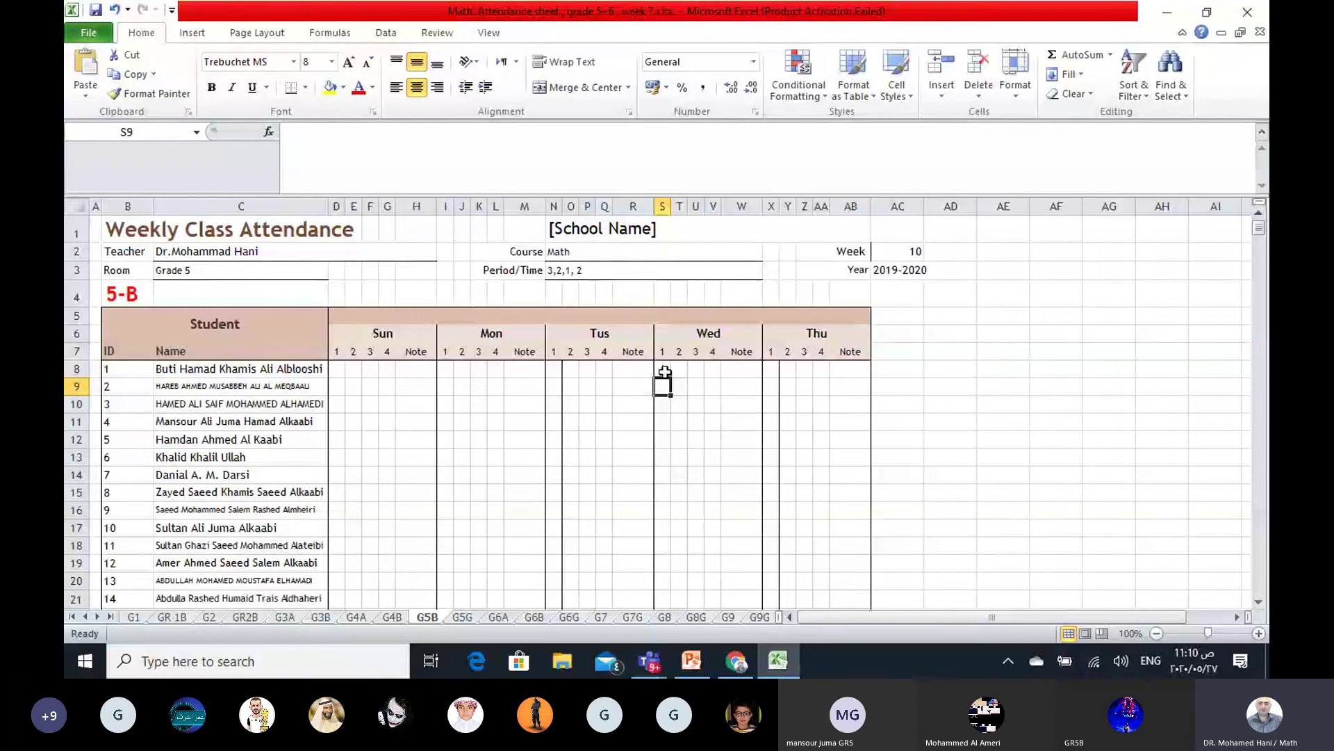
pyautogui.write('A')
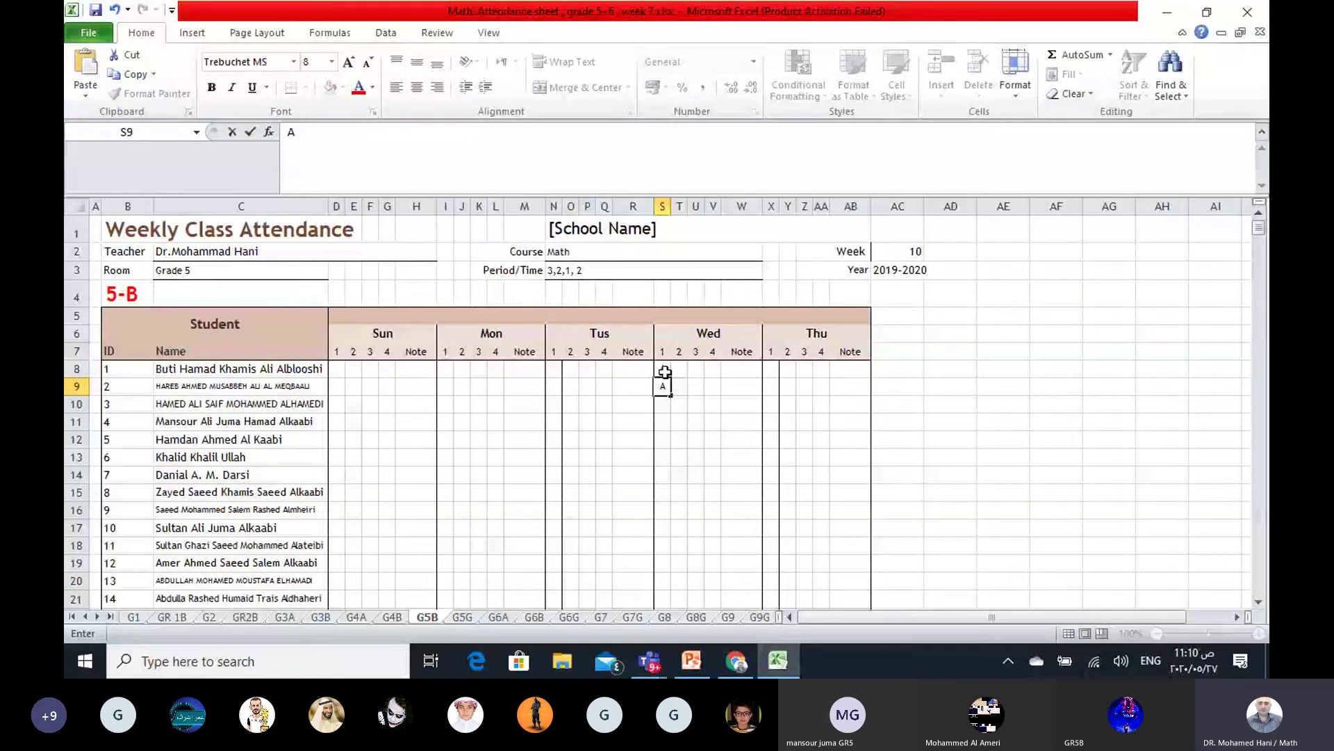
pyautogui.press('Return')
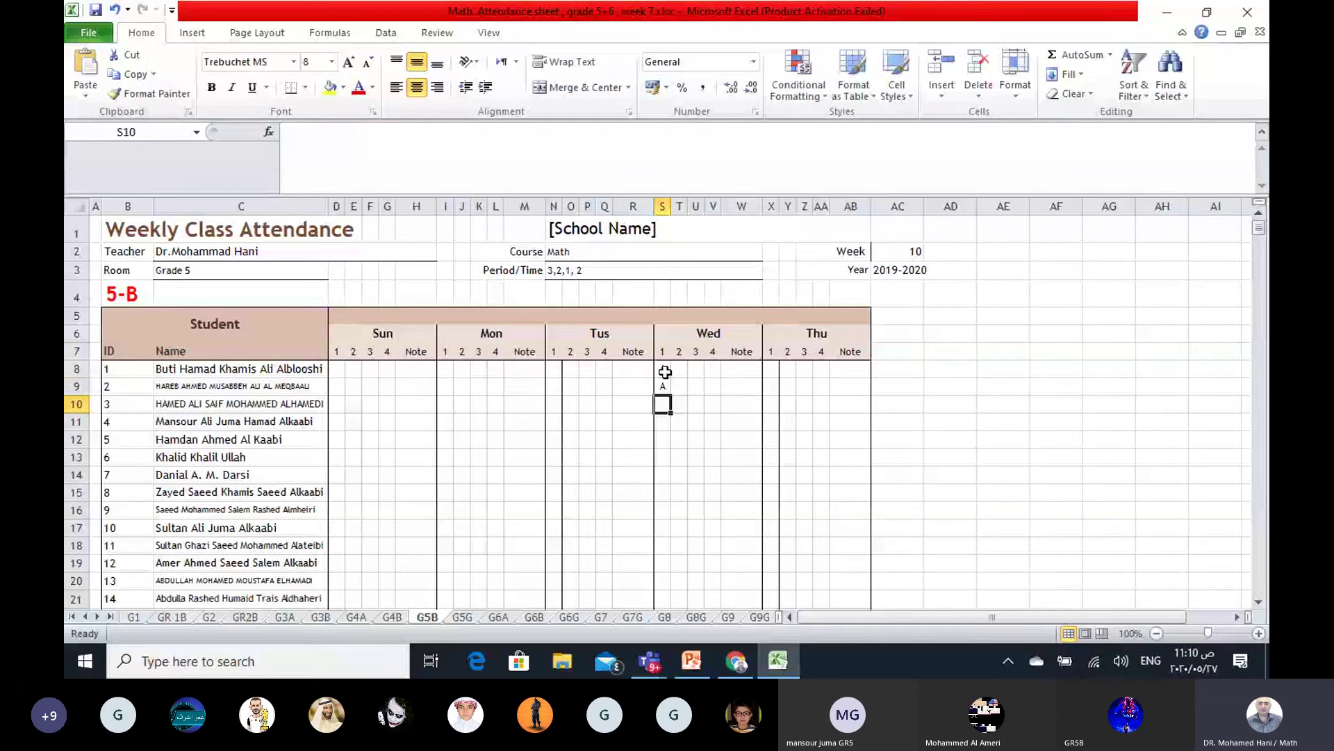
# Step: Mark class 5-B students 3 to 7 as p for Wednesday period 1 in cells S10:S14
pyautogui.write('p')
pyautogui.press('Return')
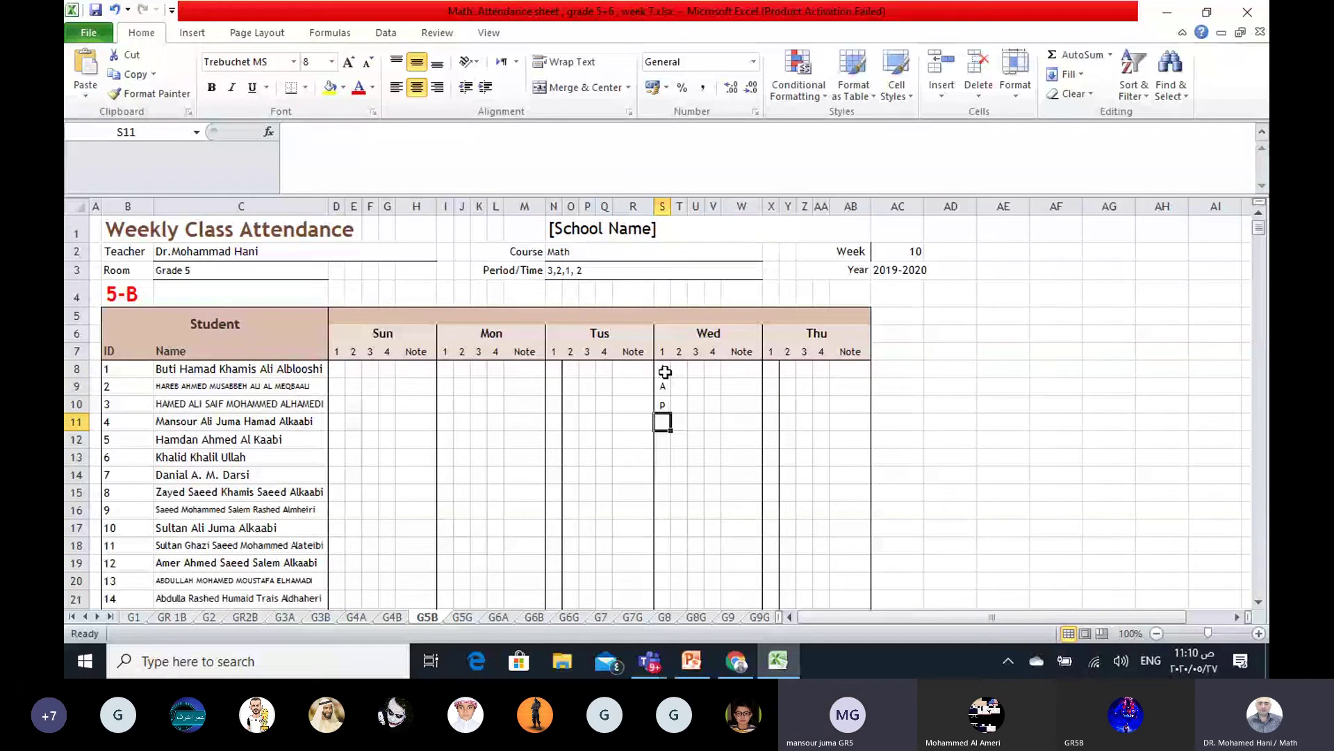
pyautogui.write('p')
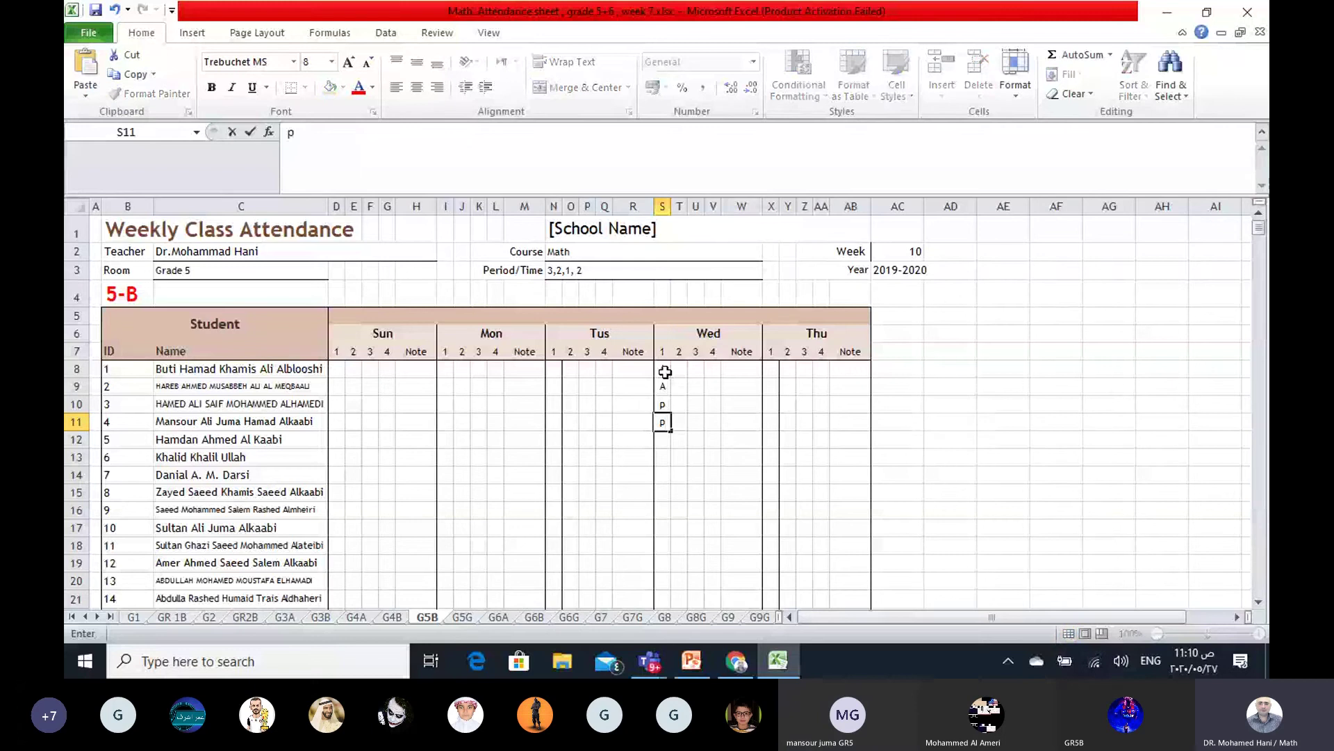
pyautogui.press('Return')
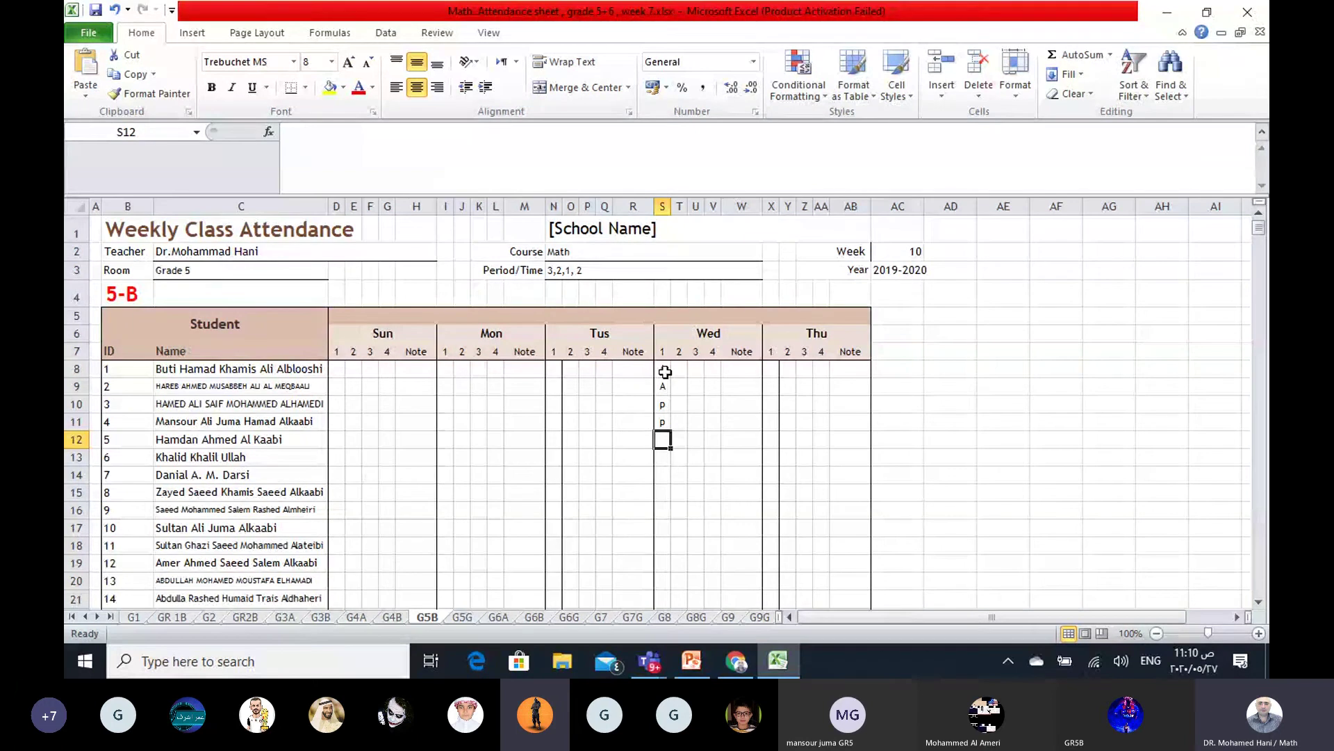
pyautogui.write('p')
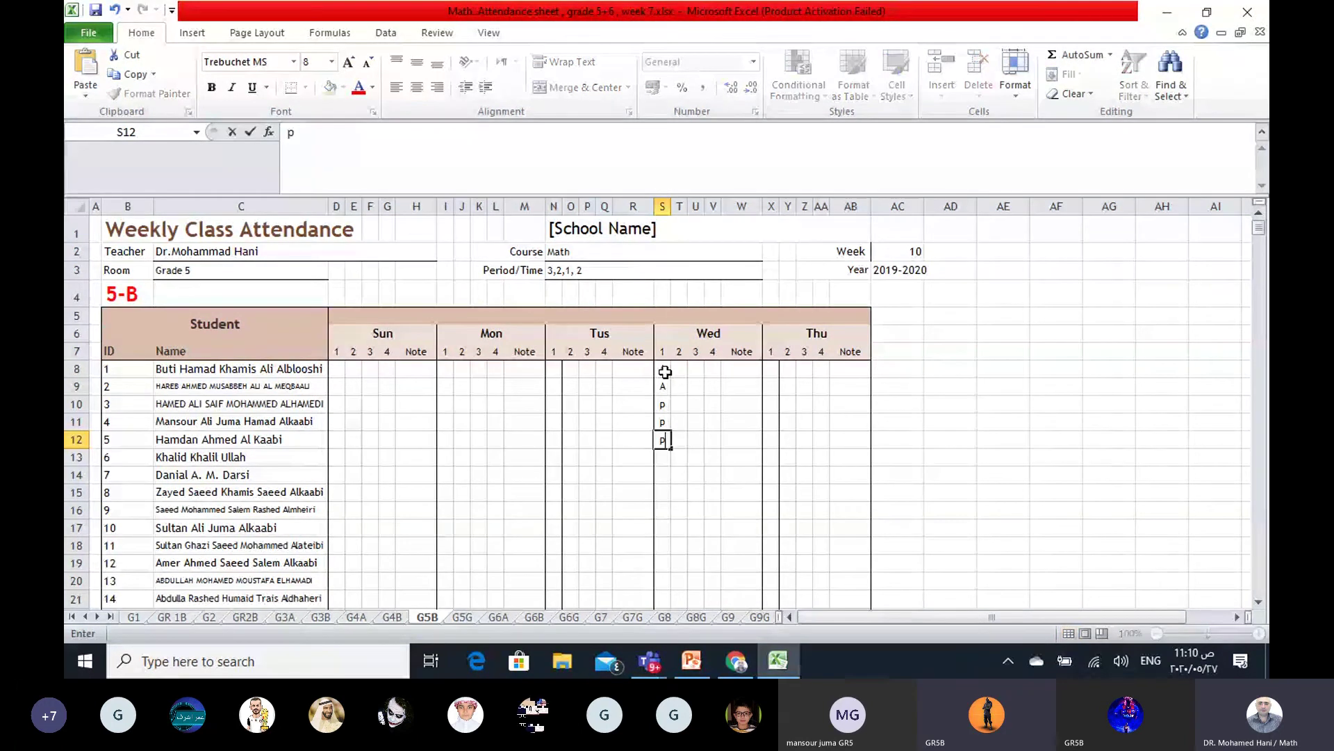
pyautogui.press('Return')
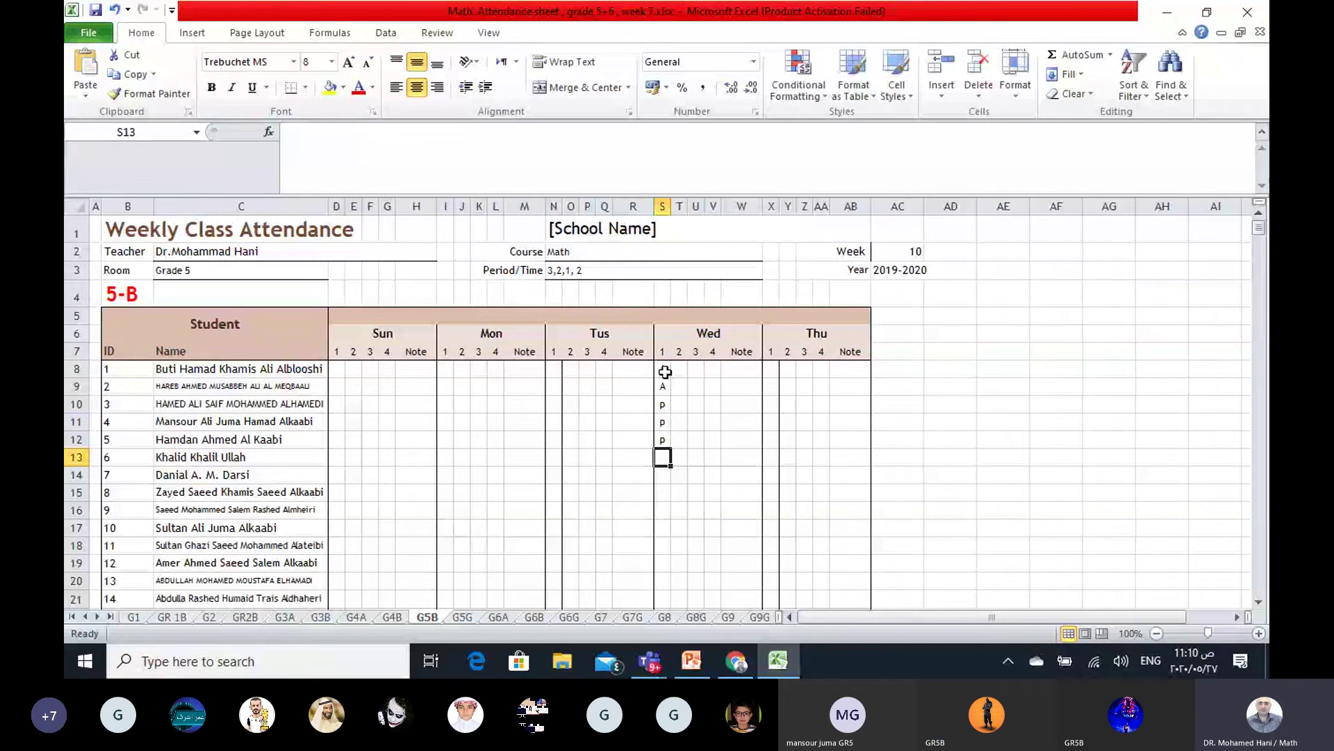
pyautogui.write('p')
pyautogui.press('Return')
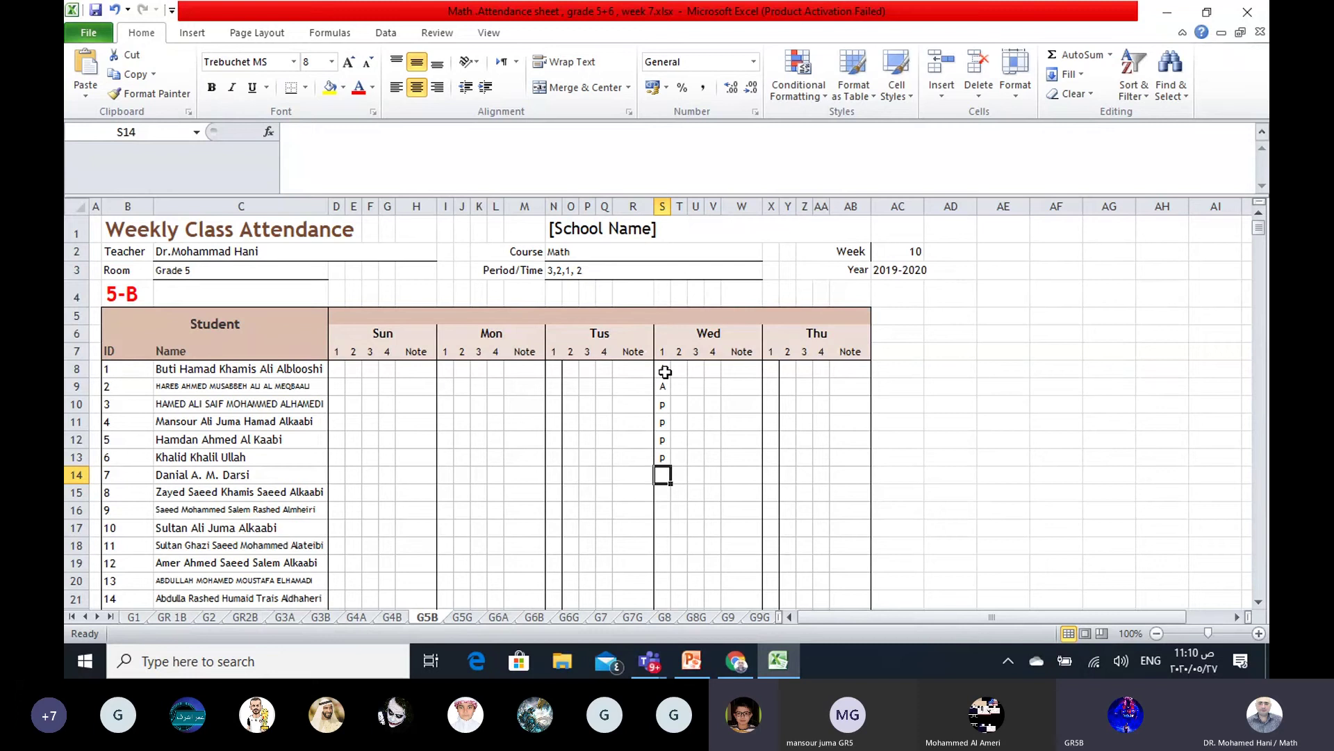
pyautogui.write('p')
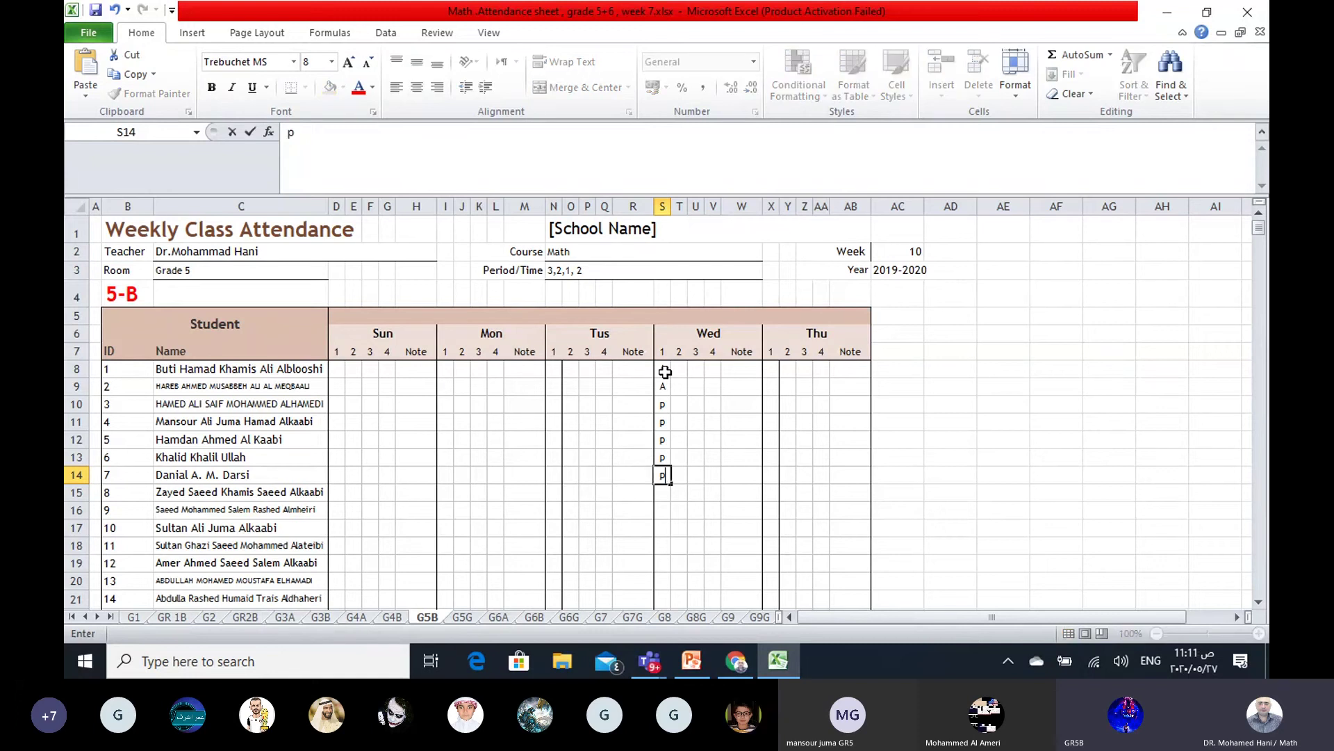
pyautogui.press('Return')
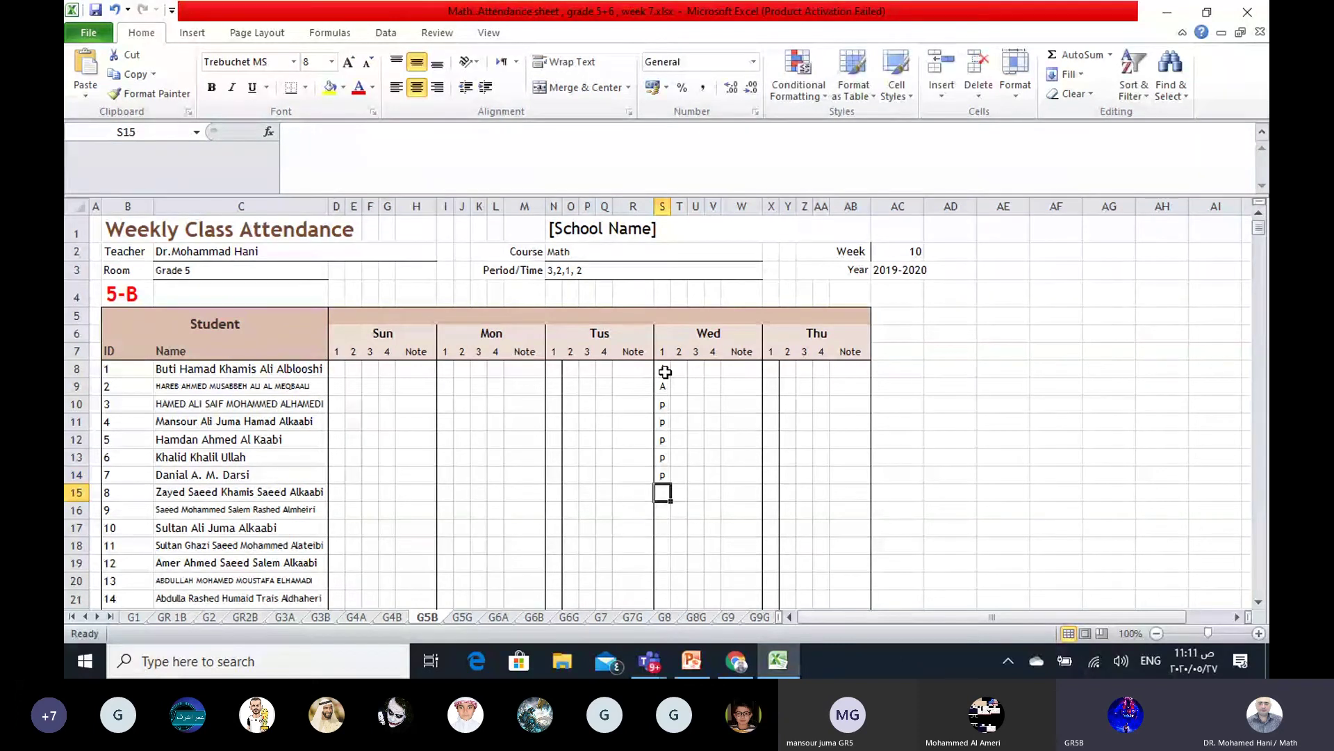
# Step: Record Wednesday period 1 attendance for class 5-B students 8 to 10 in S15:S17 as p, A, p
pyautogui.scroll(-3, 775, 410)
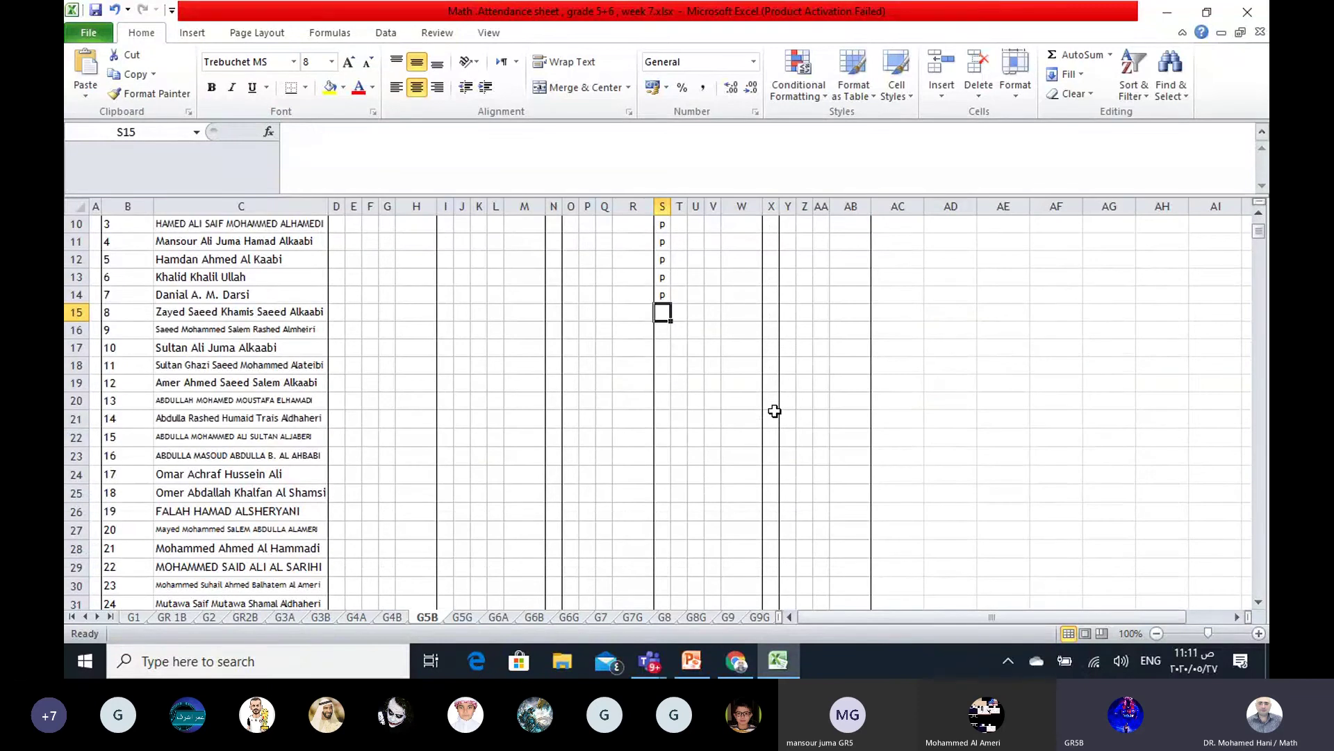
pyautogui.write('p')
pyautogui.press('Return')
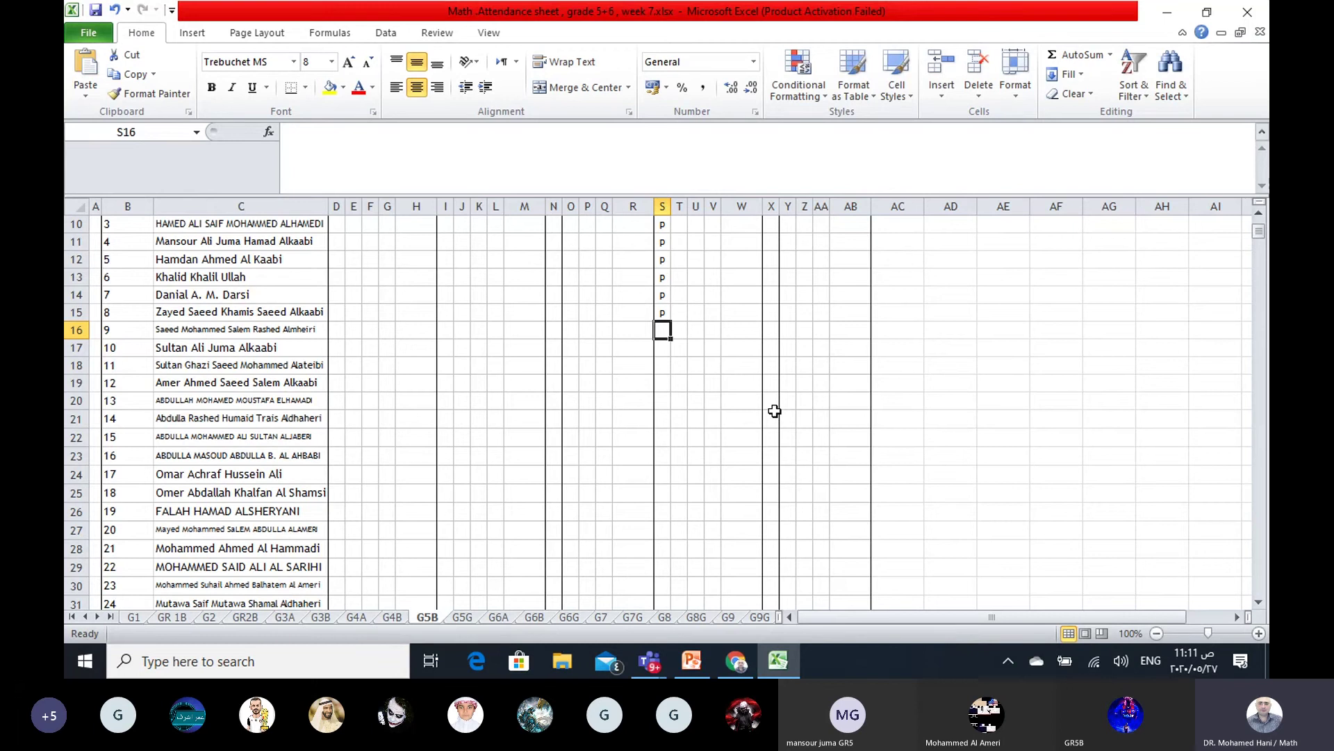
pyautogui.write('A')
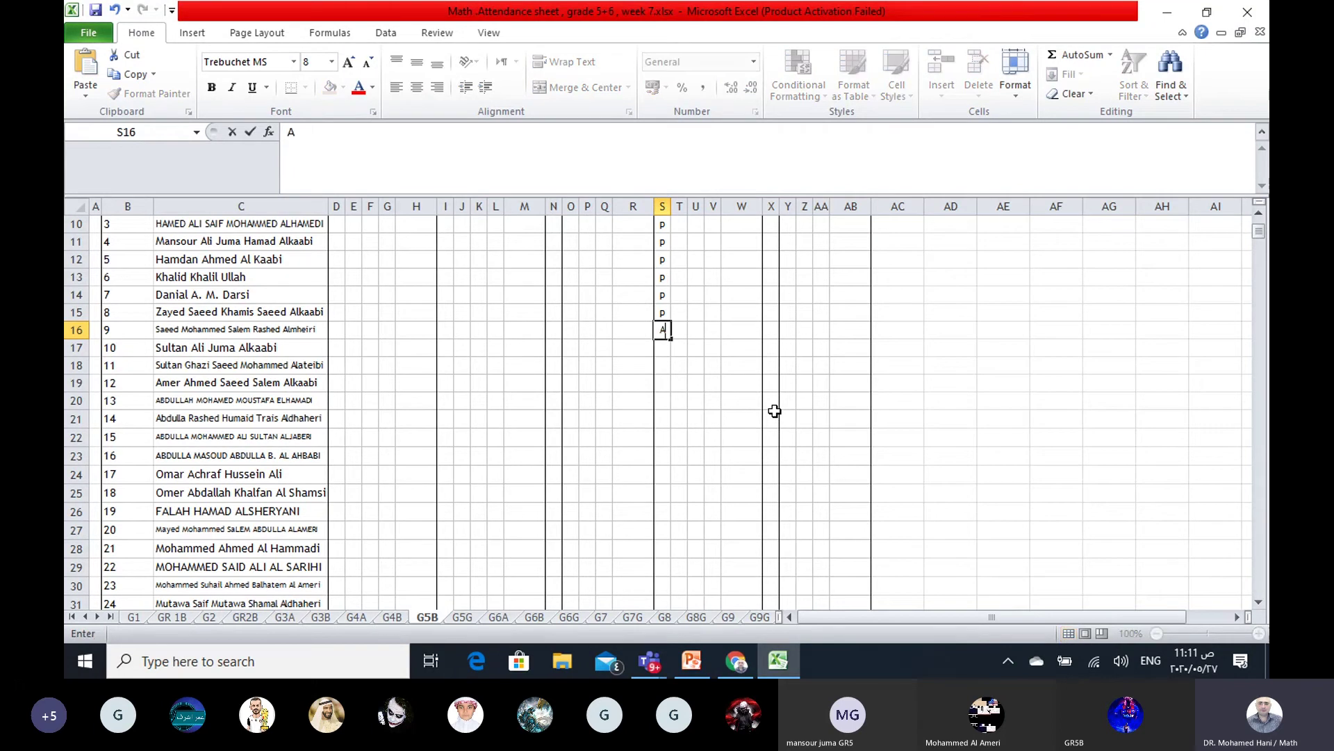
pyautogui.press('Return')
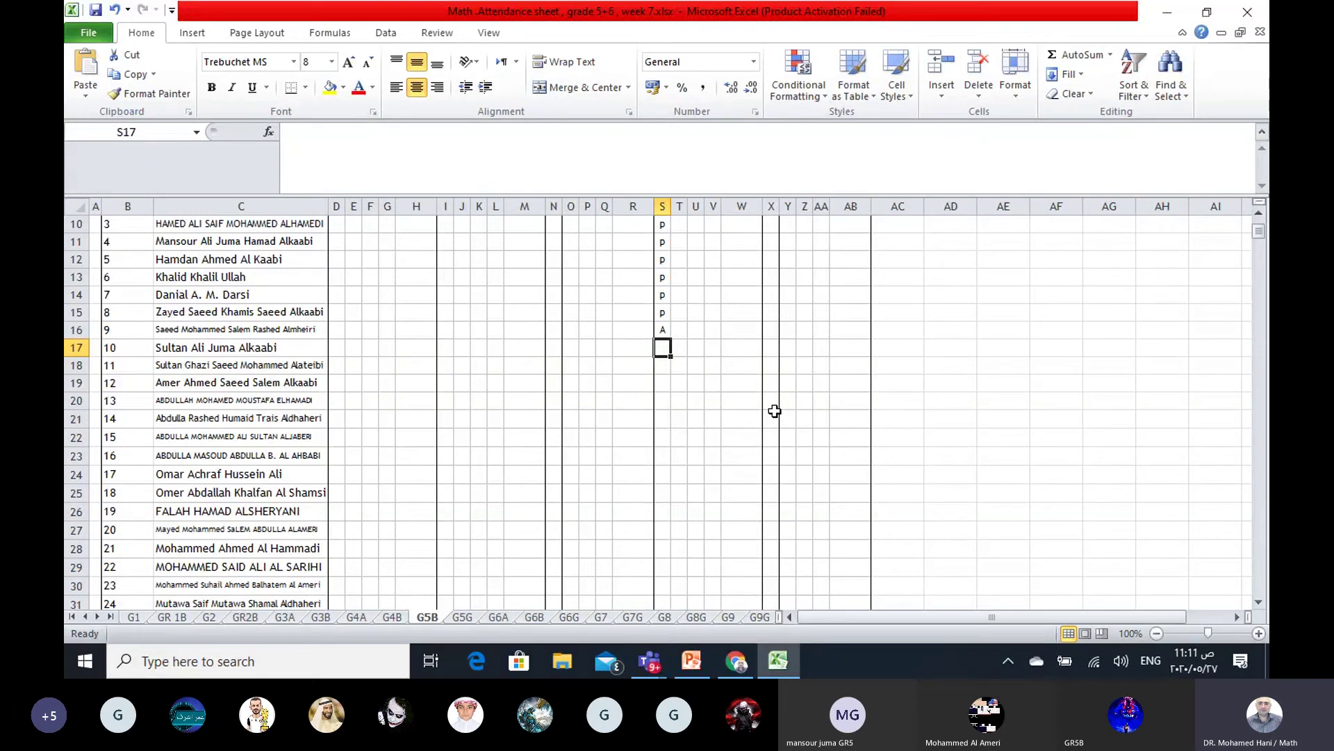
pyautogui.write('p')
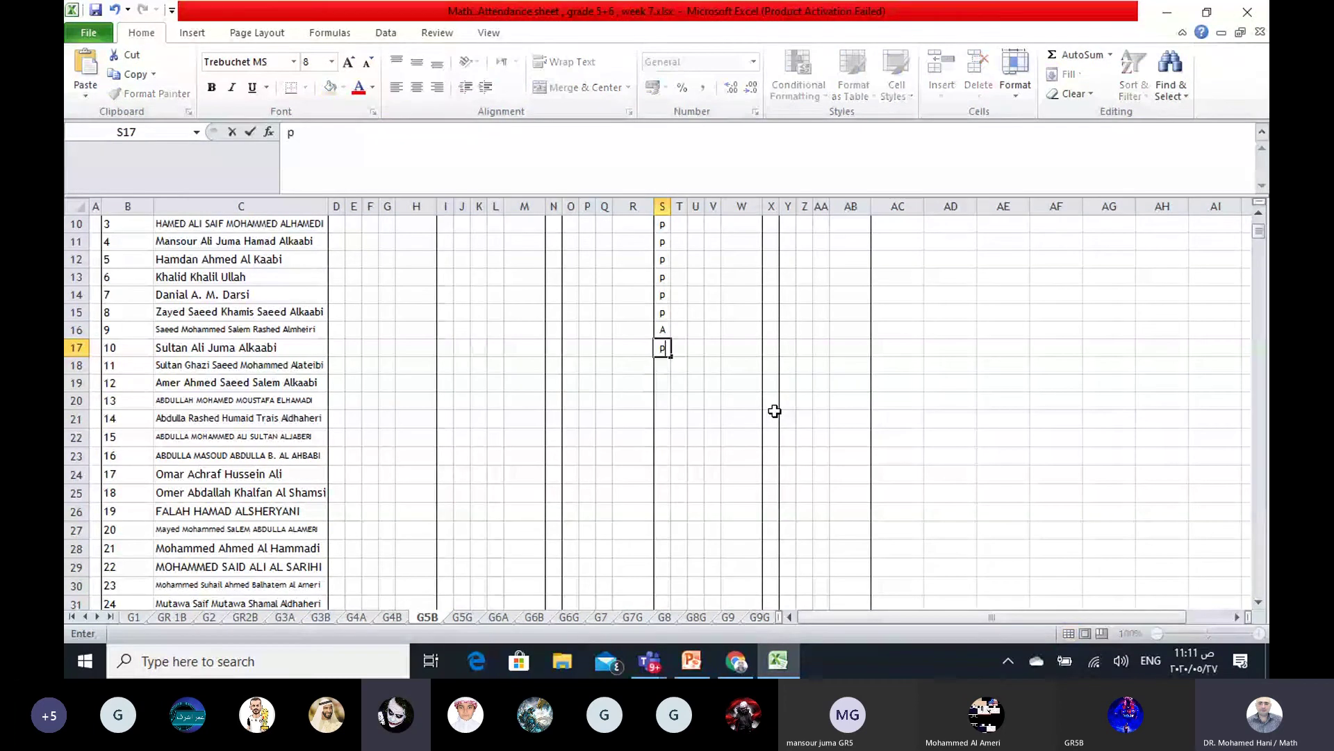
pyautogui.press('Return')
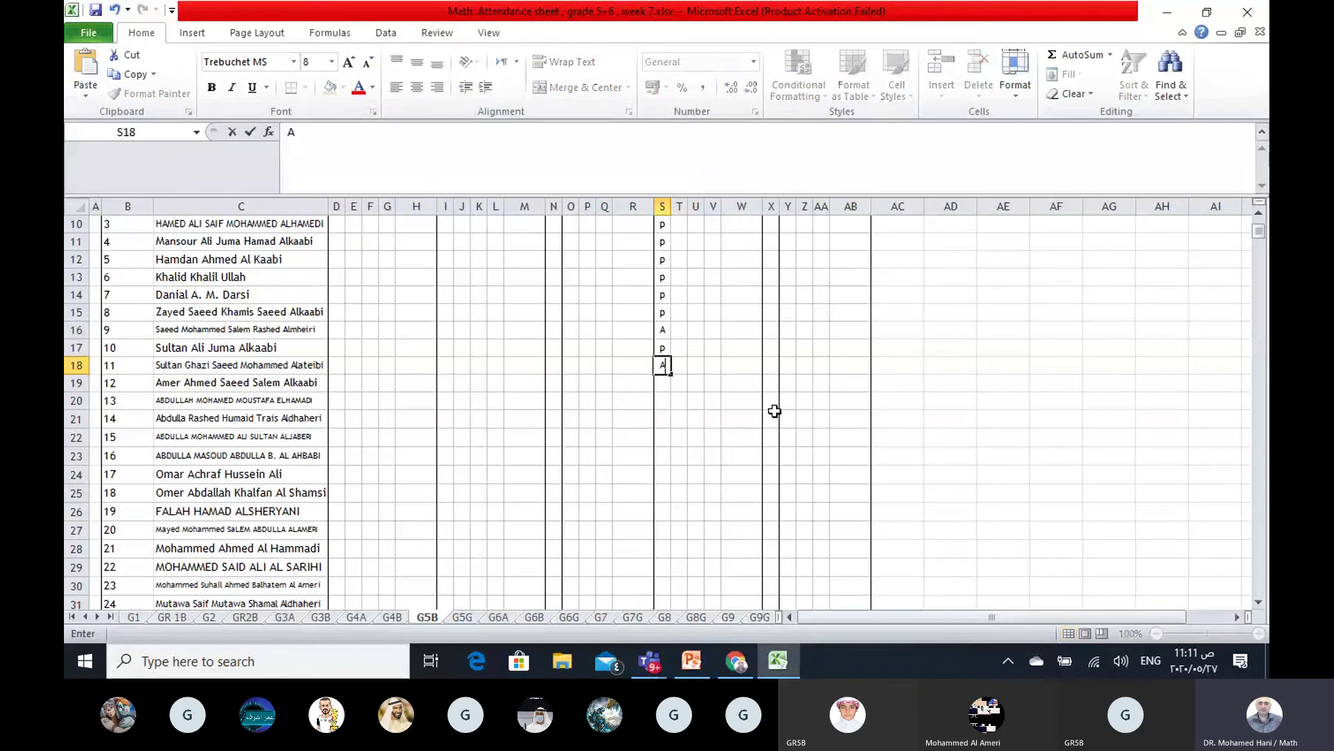
# Step: Record Wednesday period 1 attendance for class 5-B students 11 to 14 in S18:S21 as A, p, p, p
pyautogui.write('A')
pyautogui.press('Return')
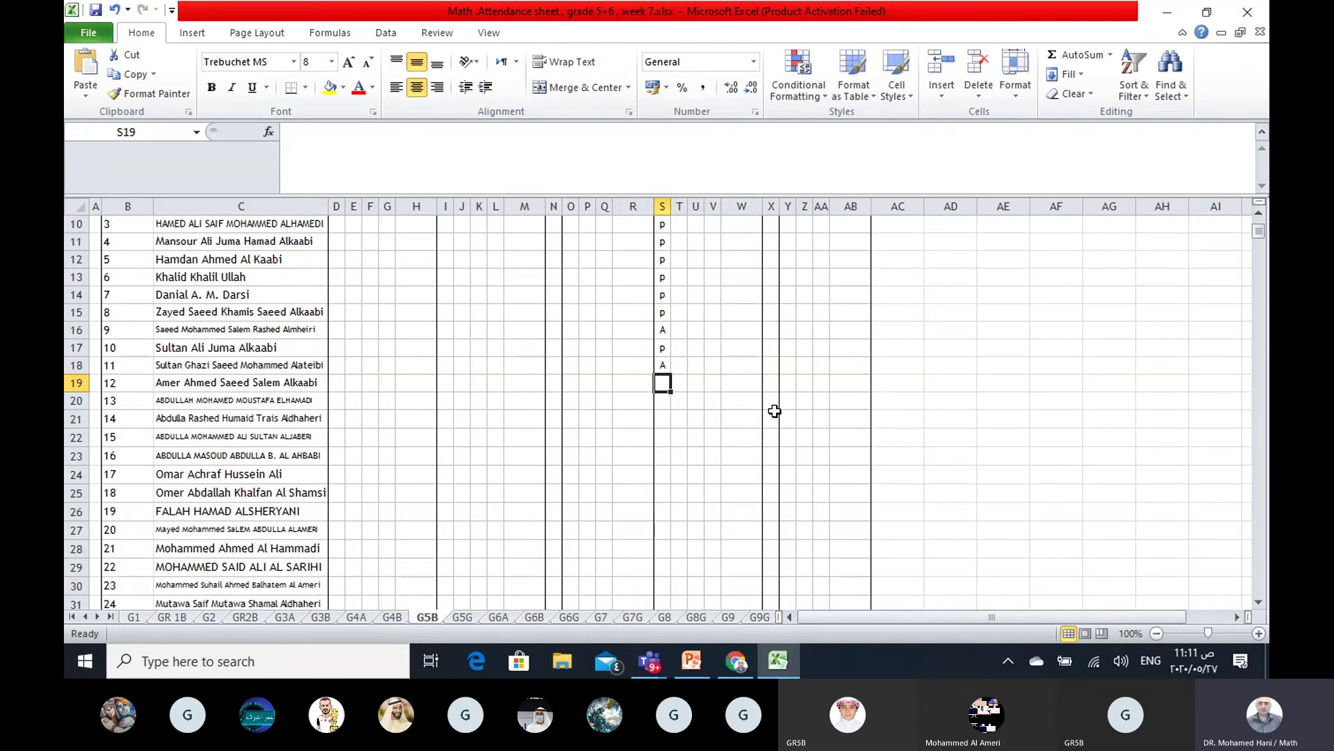
pyautogui.write('p')
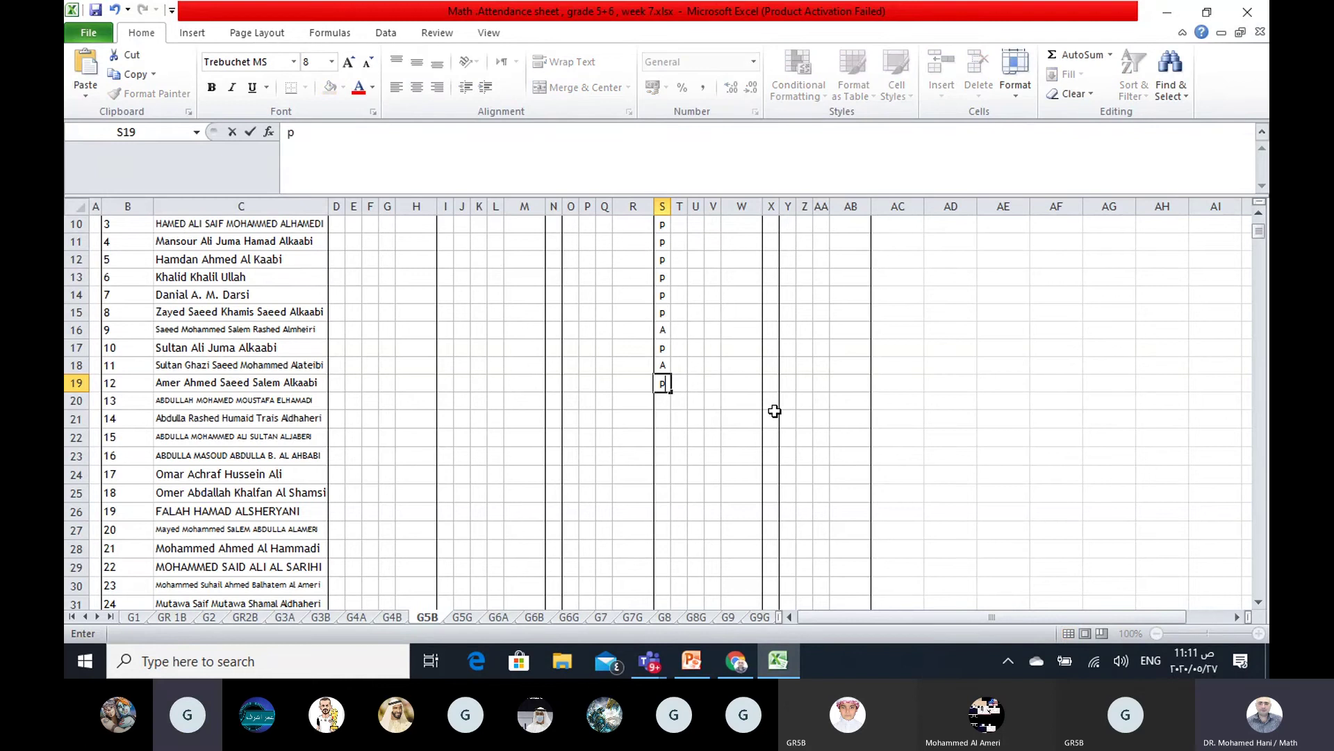
pyautogui.press('Return')
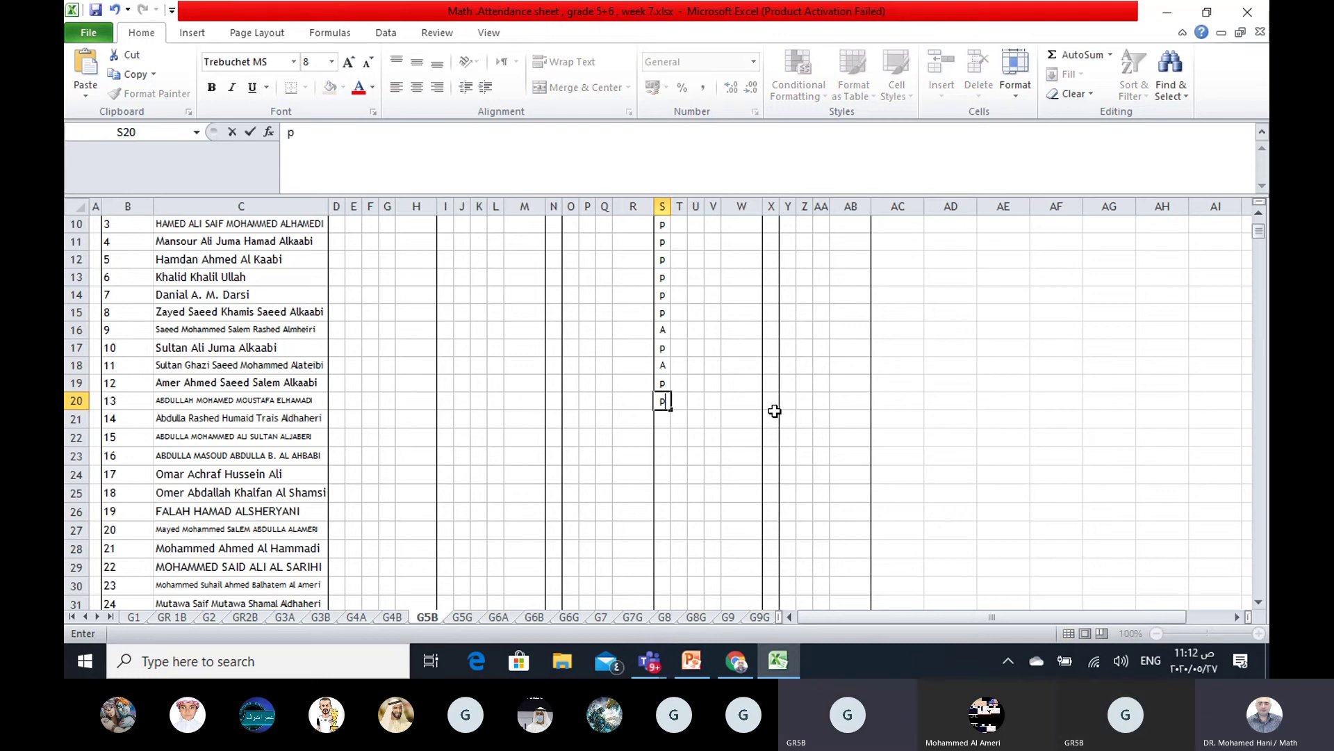
pyautogui.write('p')
pyautogui.press('Return')
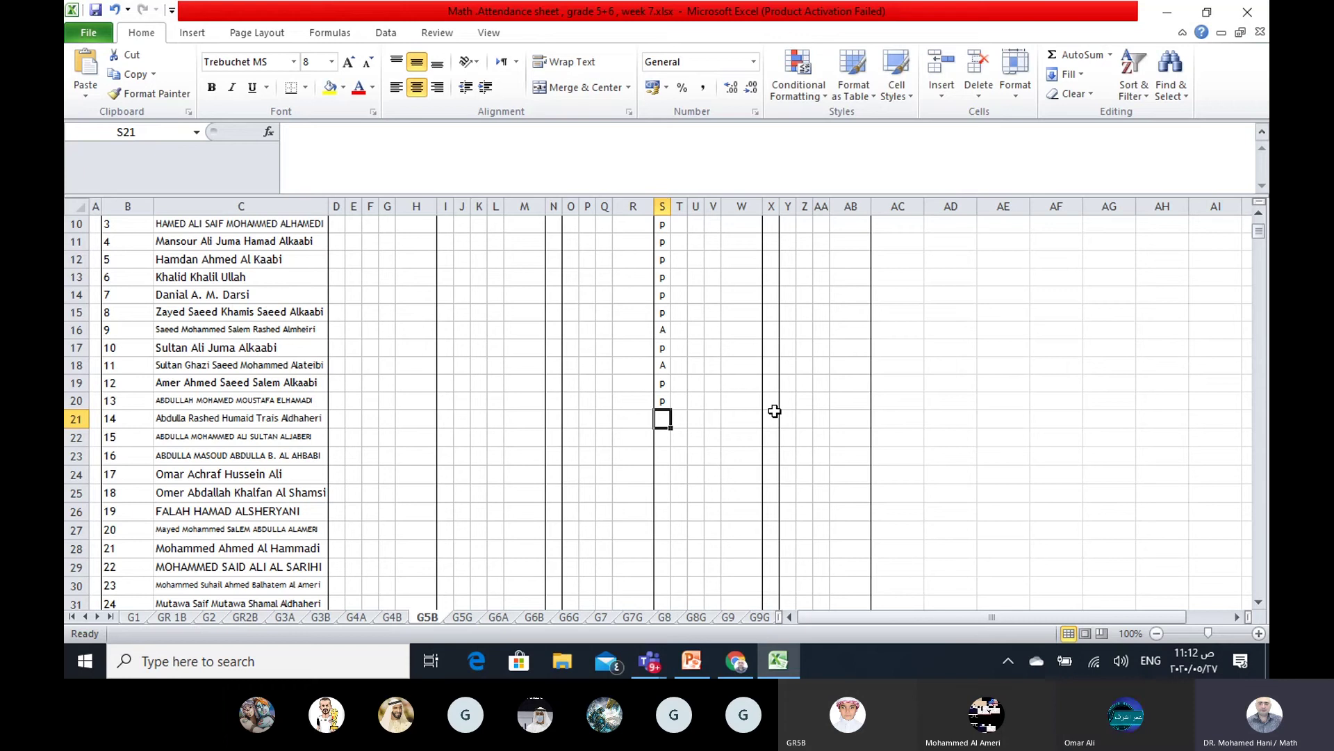
pyautogui.write('p')
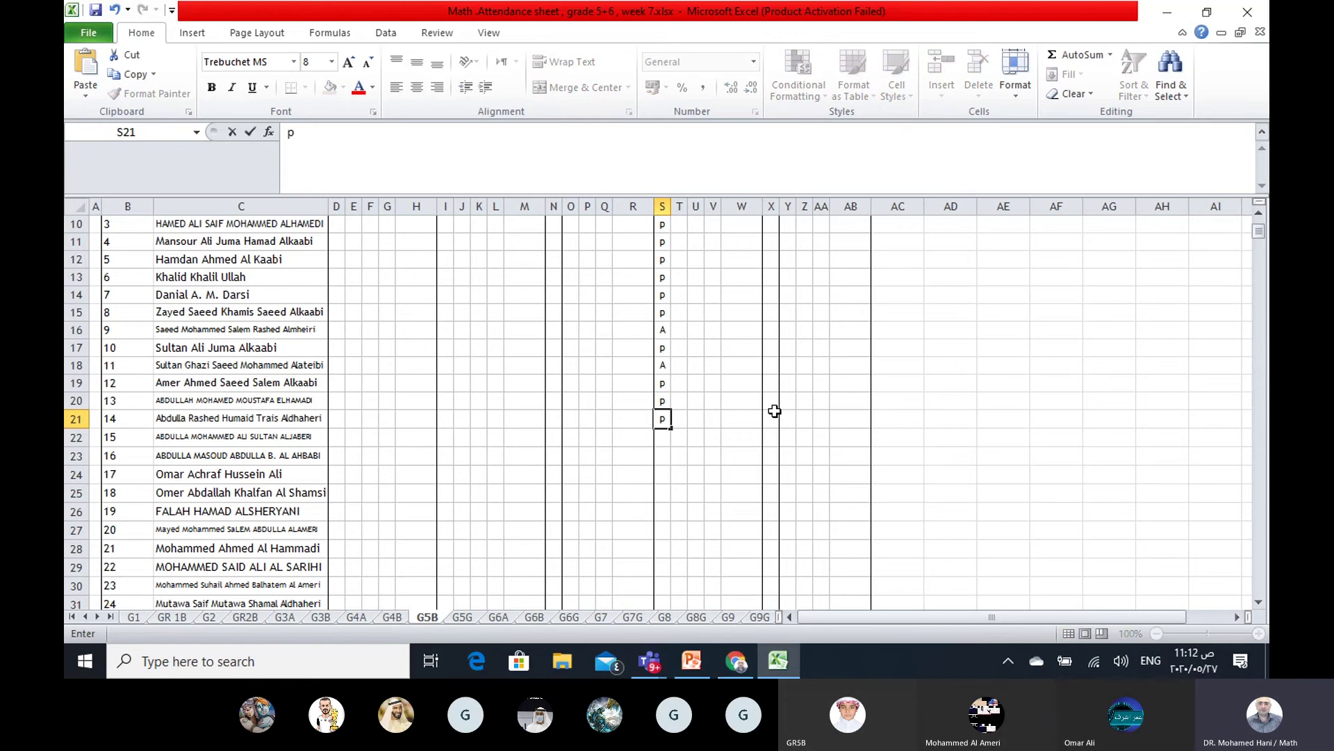
pyautogui.press('Return')
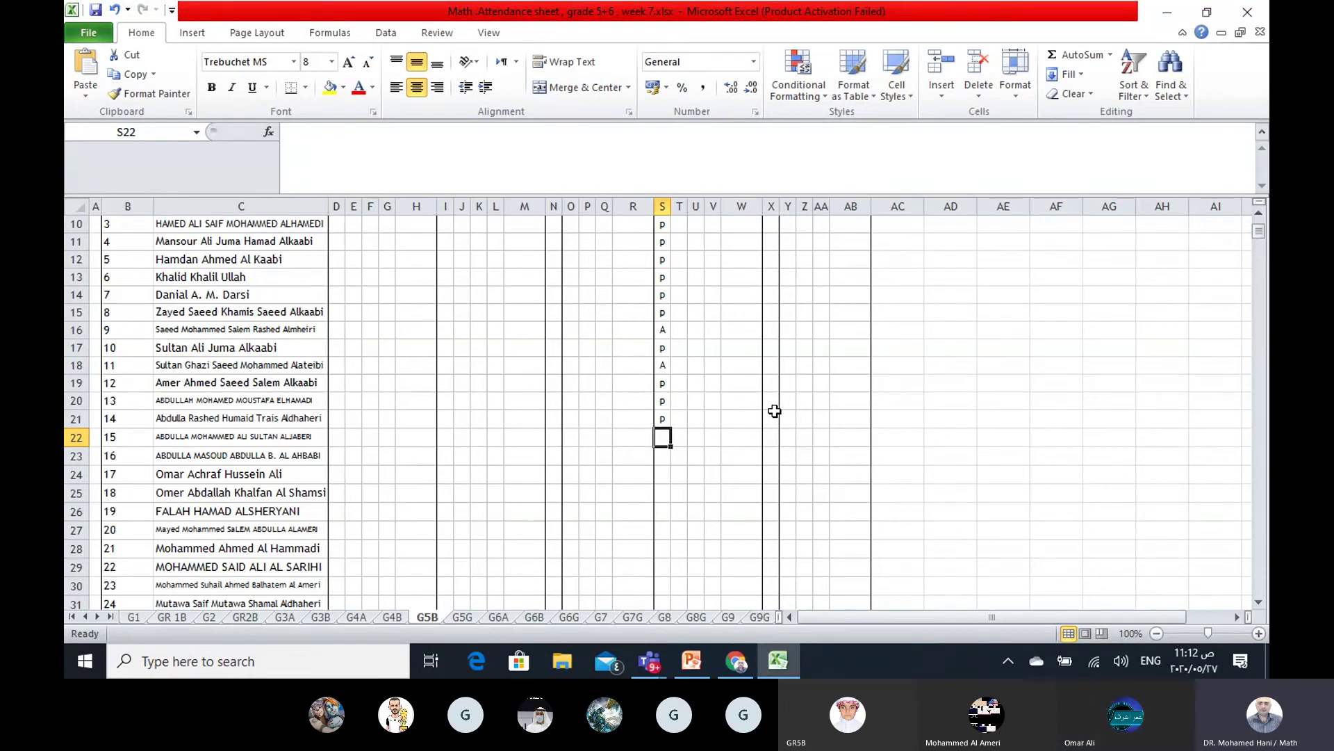
# Step: Record Wednesday period 1 attendance for class 5-B students 15 to 17 in S22:S24 as A, p, p
pyautogui.write('A')
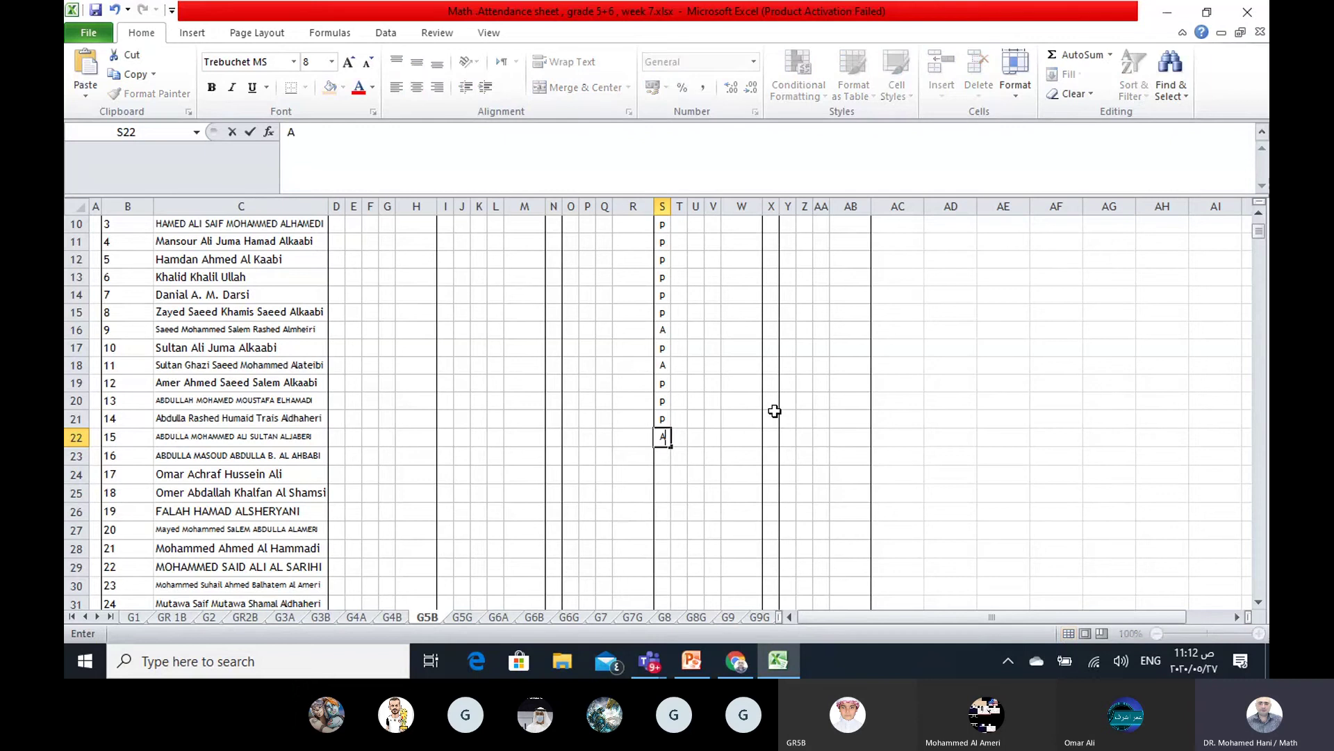
pyautogui.press('Return')
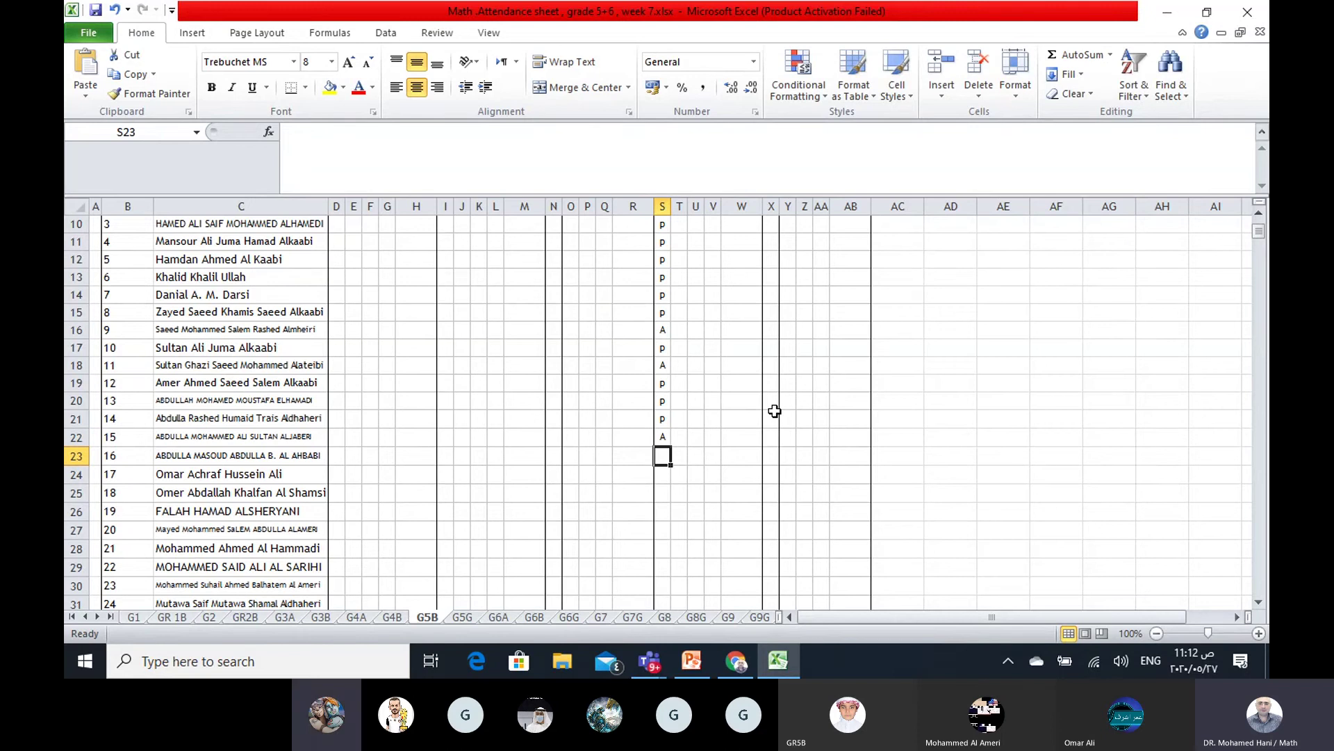
pyautogui.write('p')
pyautogui.press('Return')
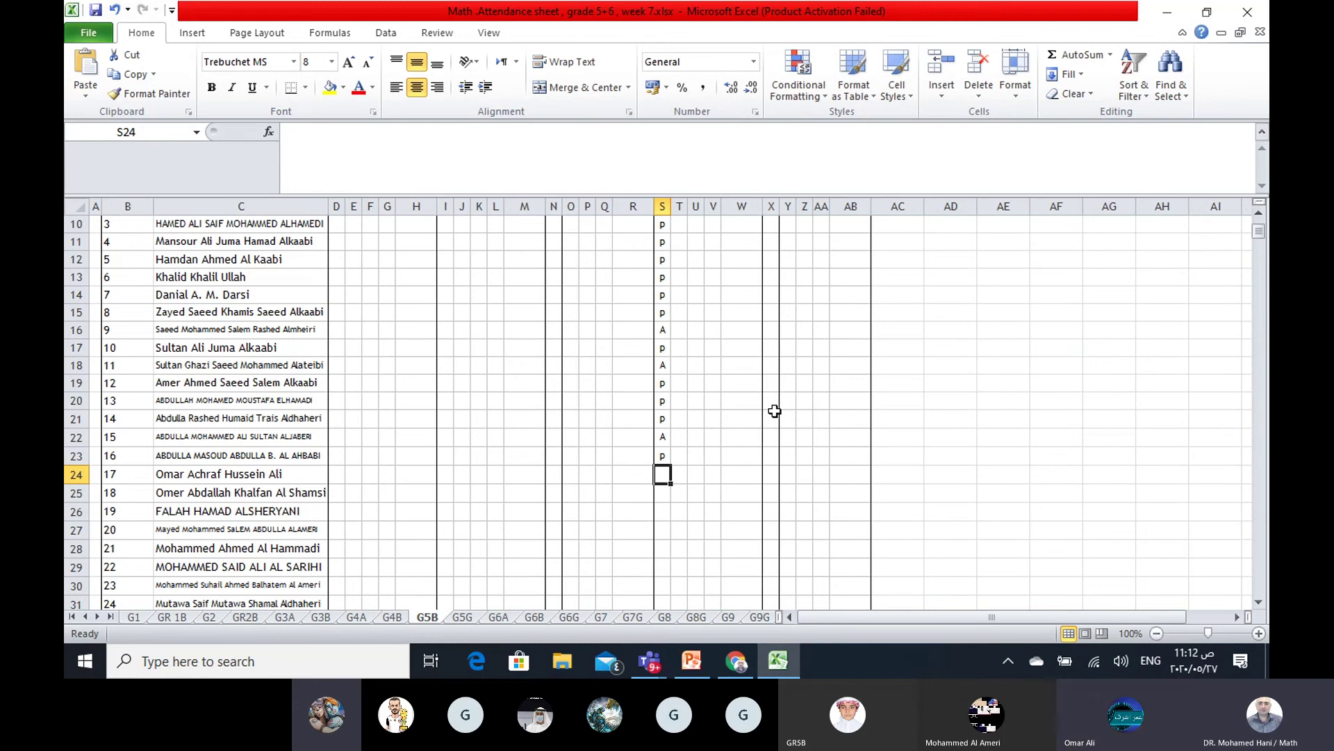
pyautogui.write('p')
pyautogui.press('Return')
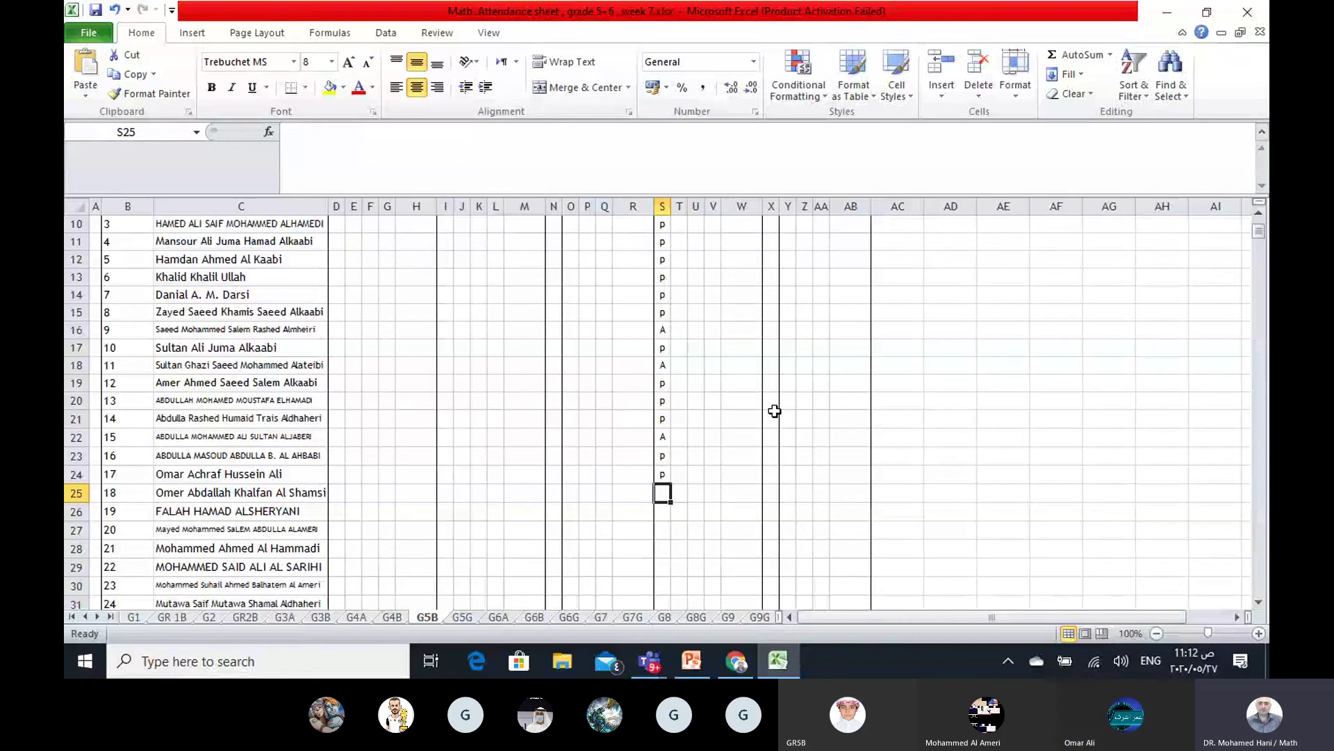
# Step: Record Wednesday period 1 attendance for class 5-B students 18 to 20 in S25:S27 as A, p, p
pyautogui.scroll(-2, 775, 410)
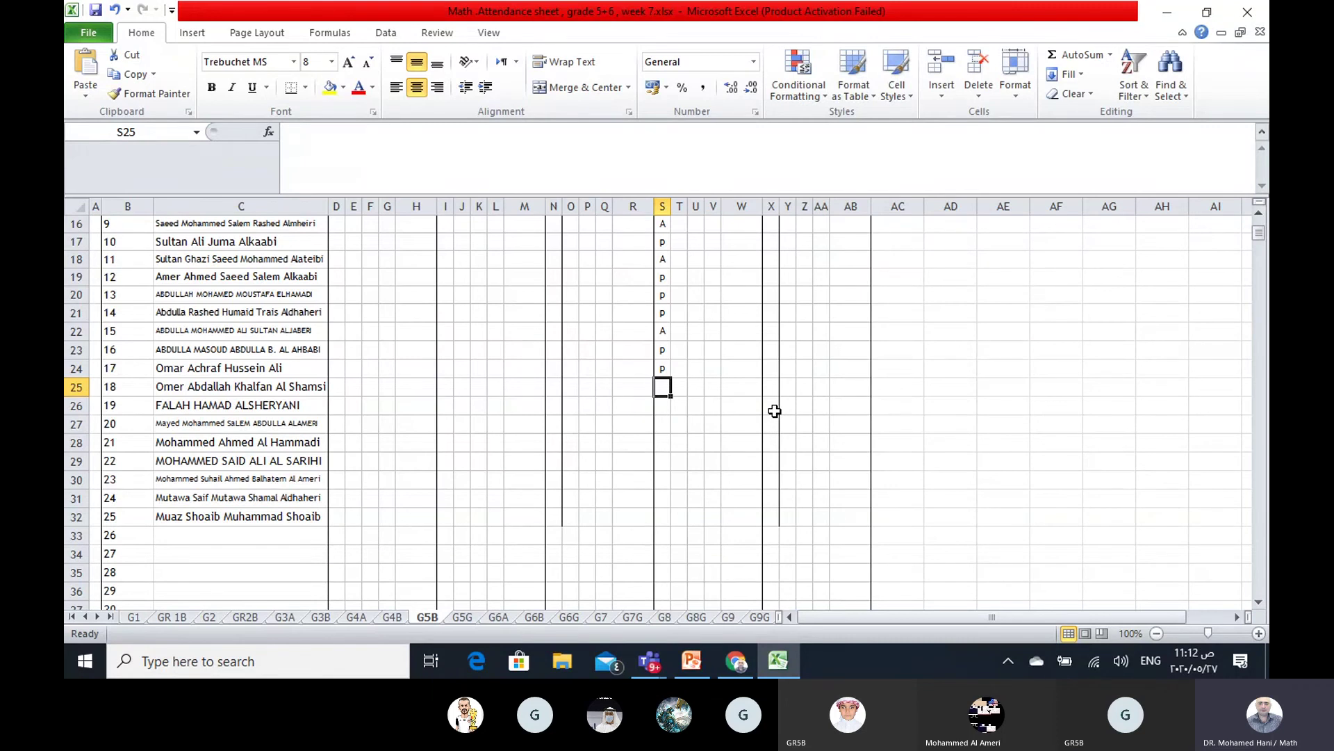
pyautogui.write('A')
pyautogui.press('Return')
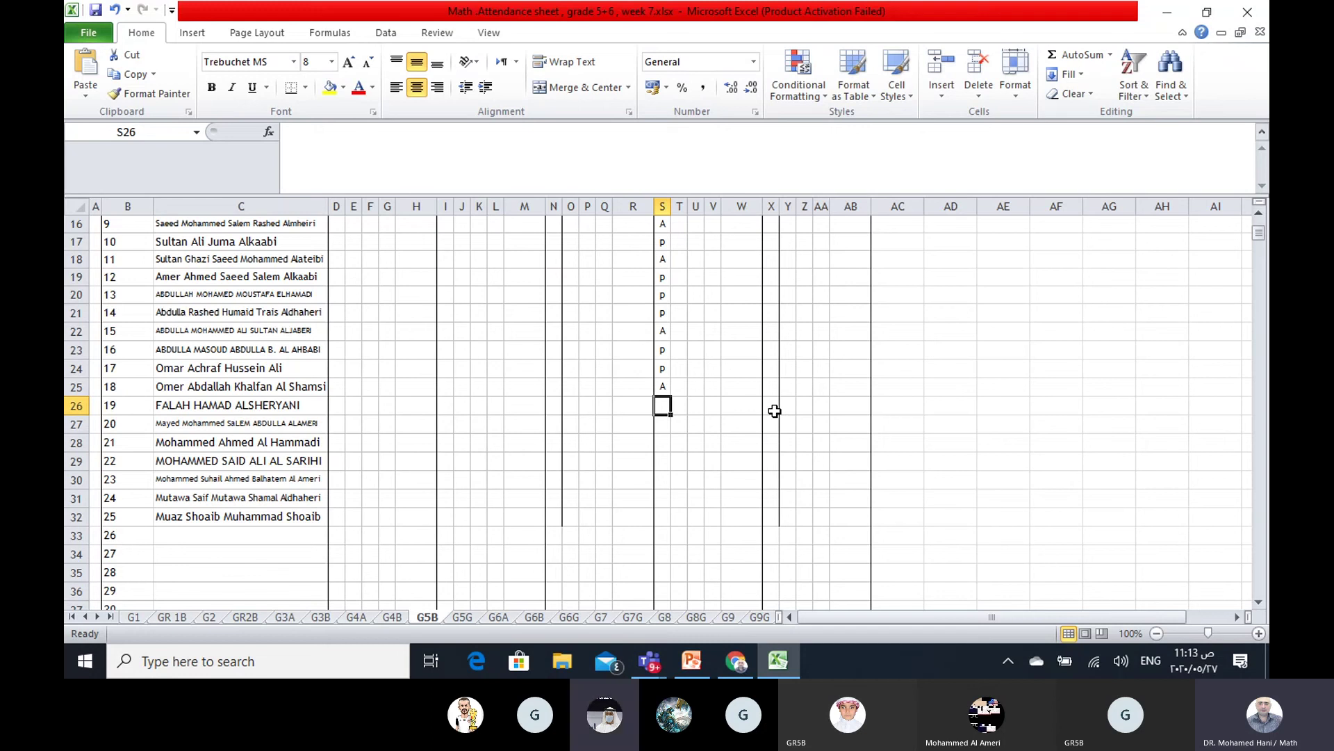
pyautogui.write('p')
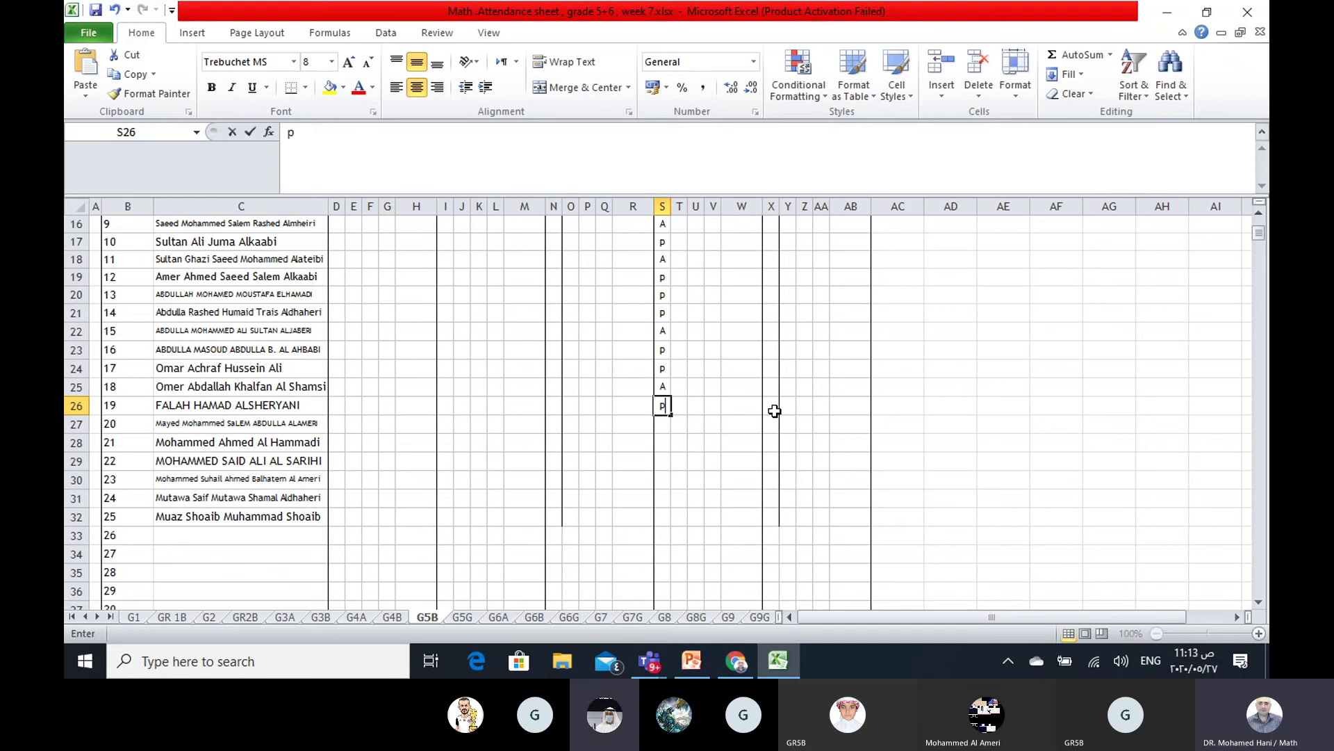
pyautogui.press('Return')
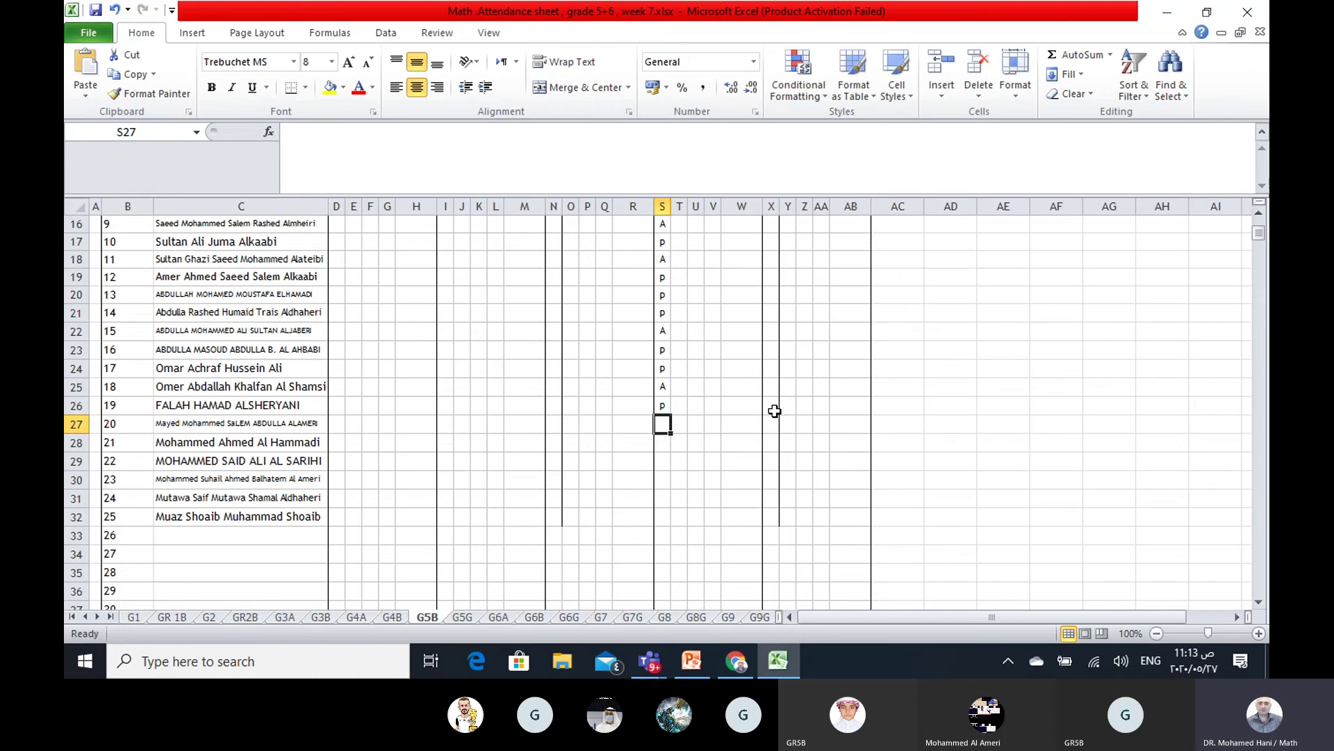
pyautogui.write('p')
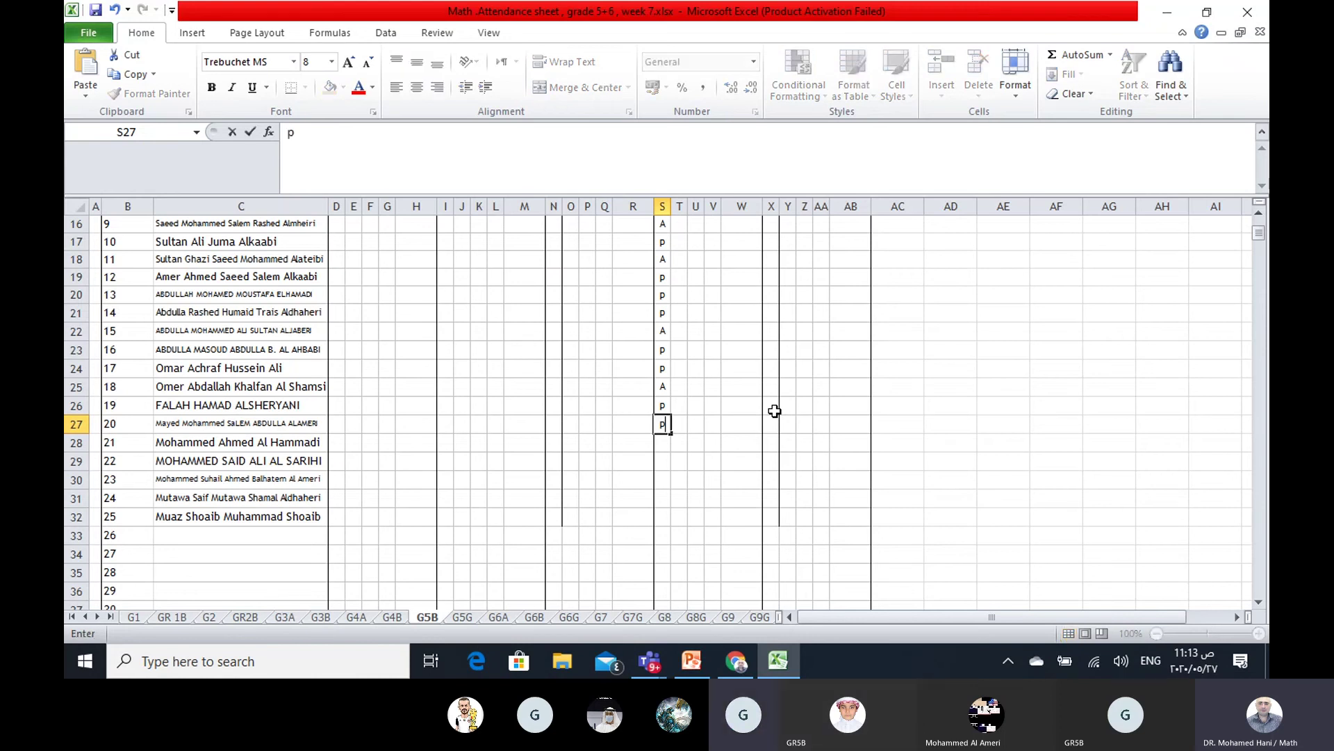
pyautogui.press('Return')
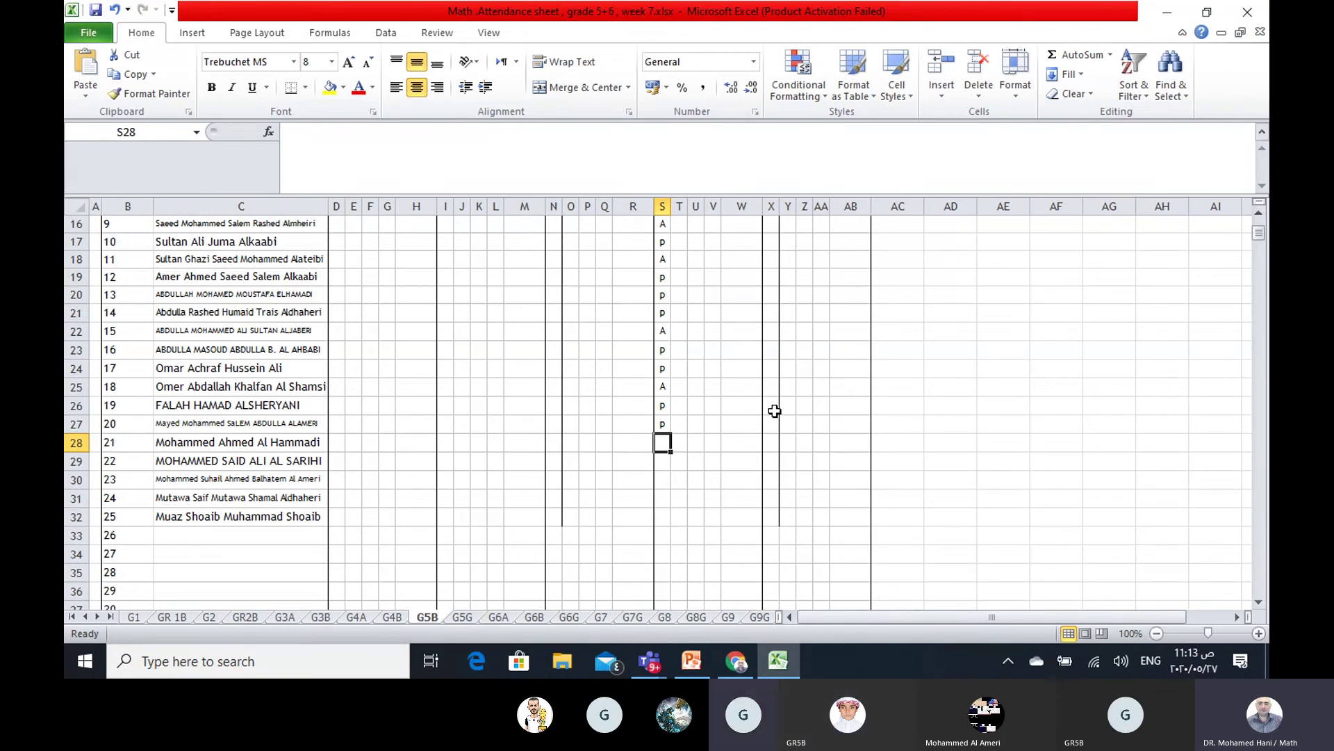
# Step: Mark class 5-B students 21 to 25 as p for Wednesday period 1 in cells S28:S32
pyautogui.write('p')
pyautogui.press('Return')
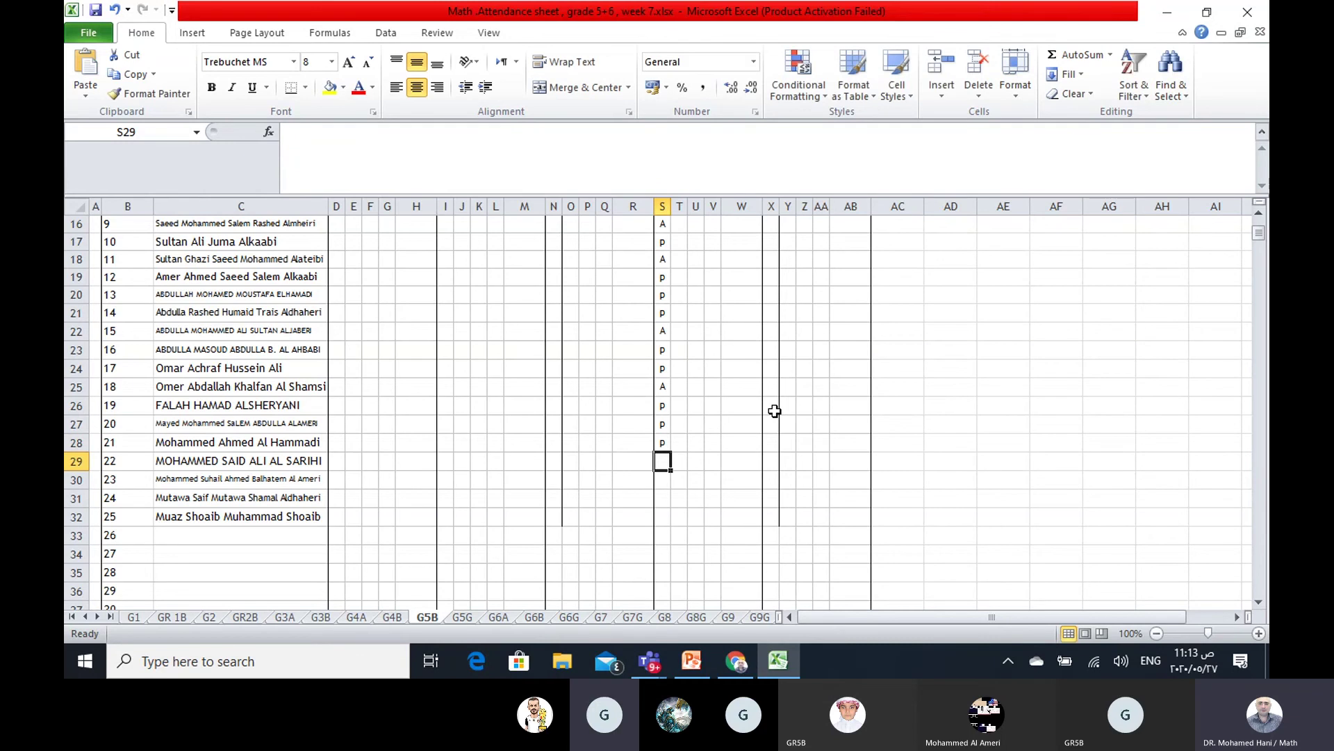
pyautogui.write('p')
pyautogui.press('Return')
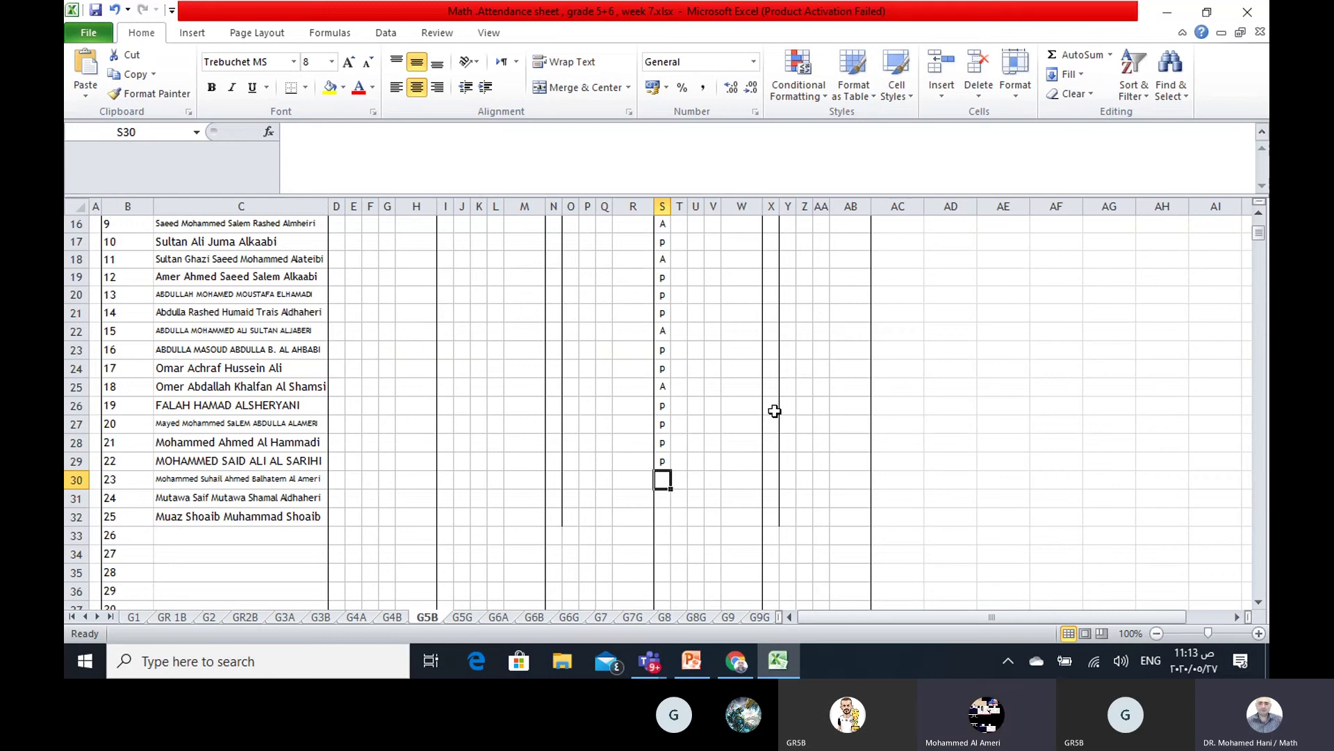
pyautogui.write('p')
pyautogui.press('Return')
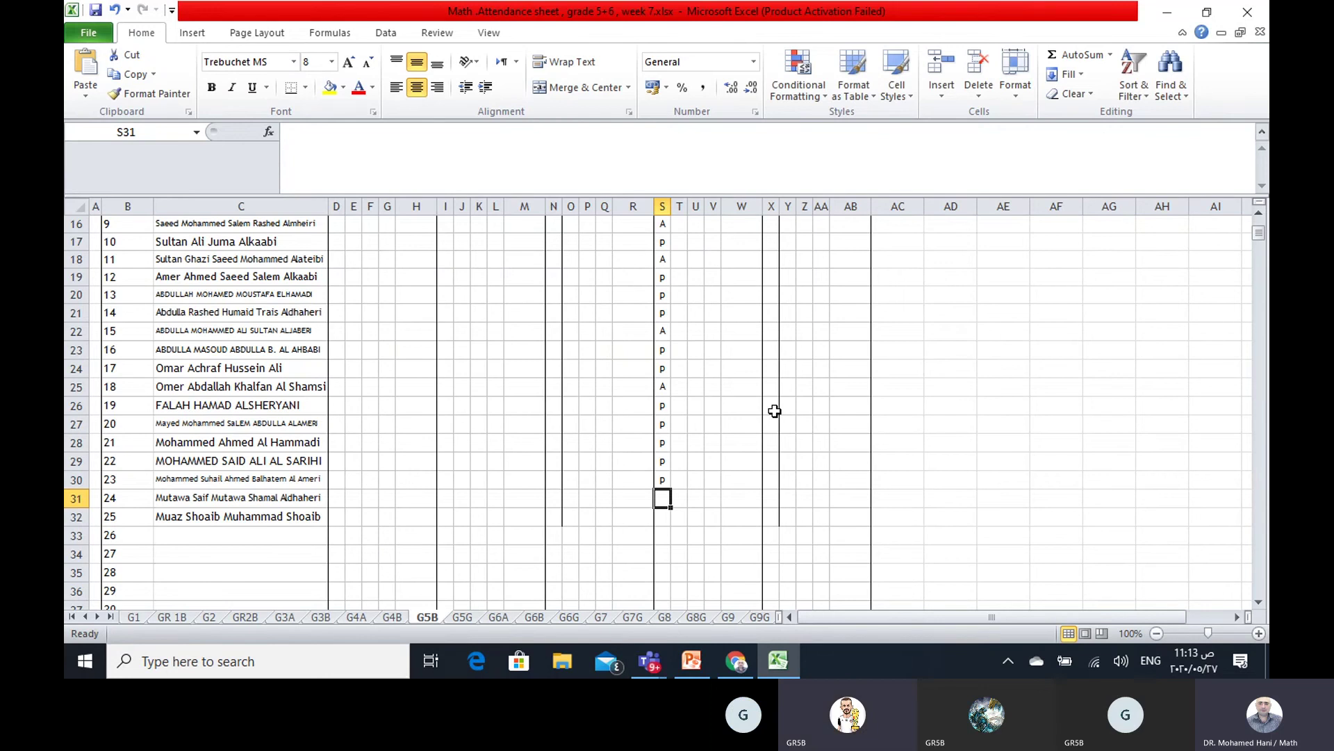
pyautogui.write('p')
pyautogui.press('Return')
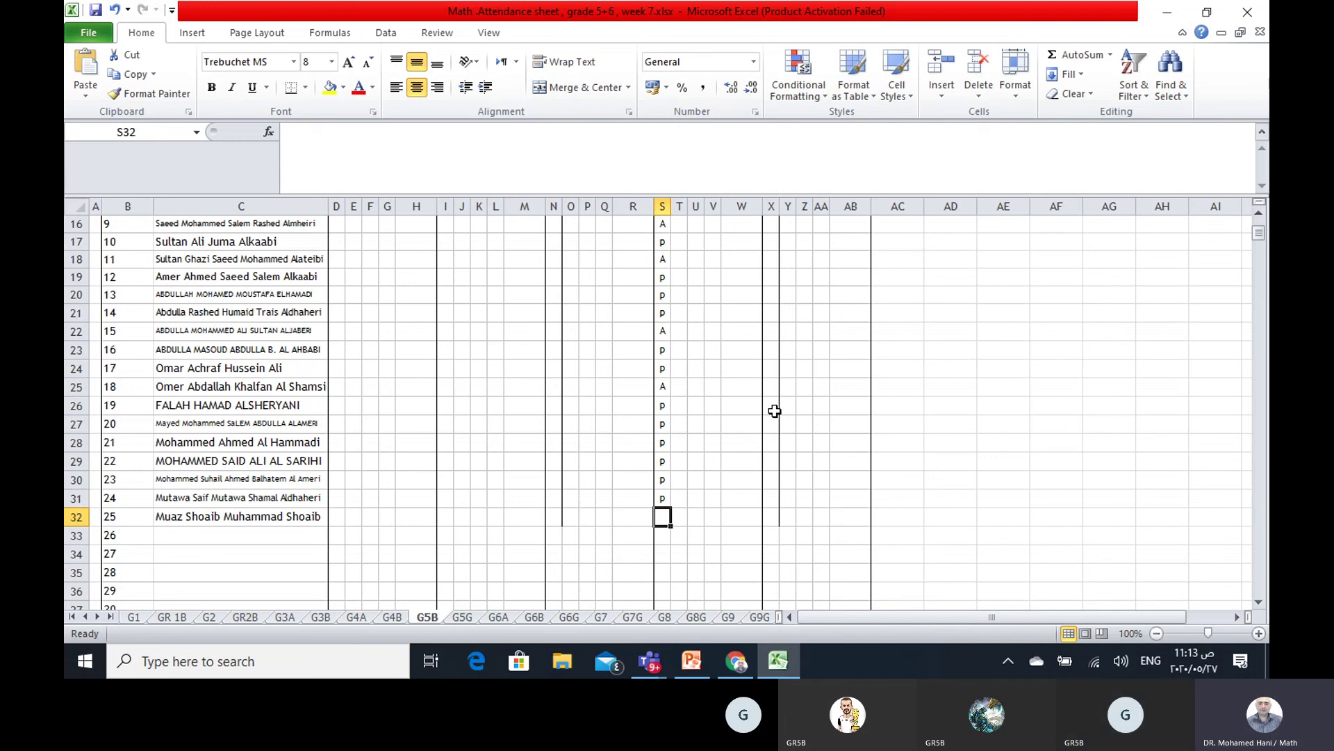
pyautogui.write('p')
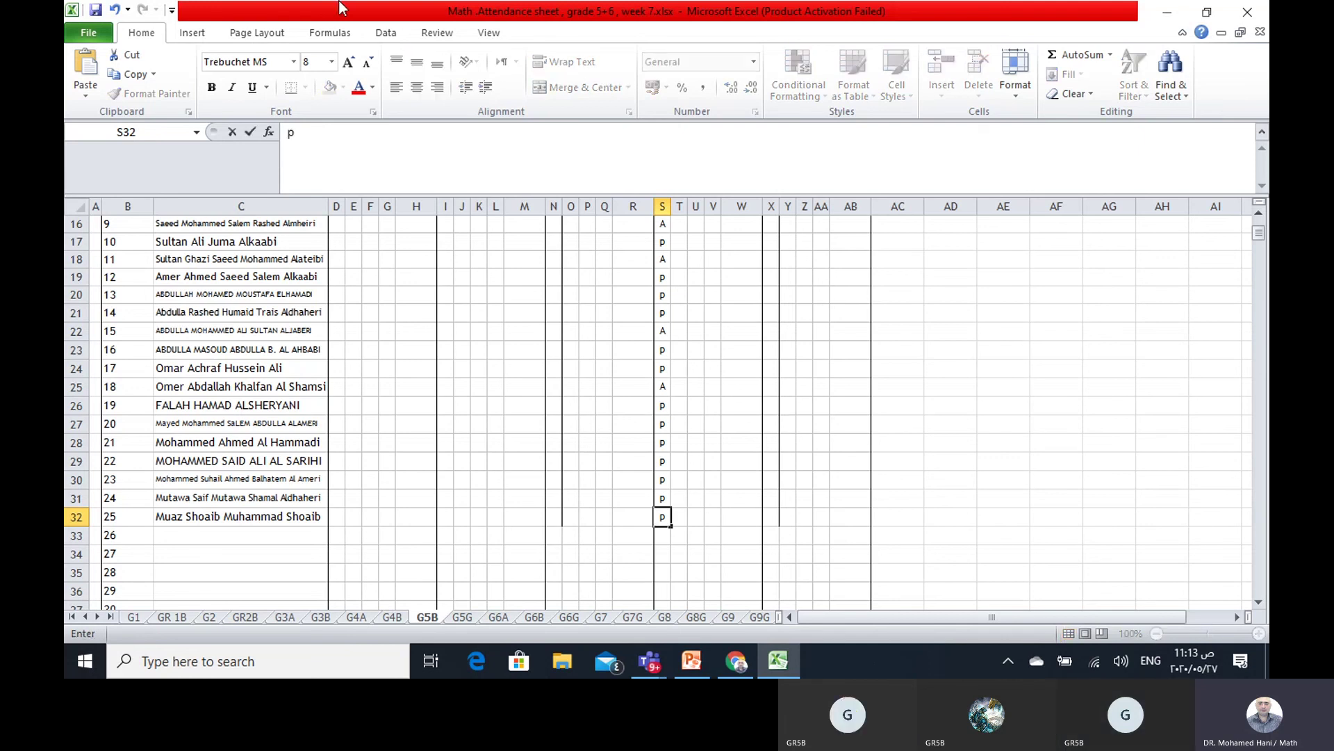
# Step: Save the math attendance workbook and close it
pyautogui.click(96, 11)
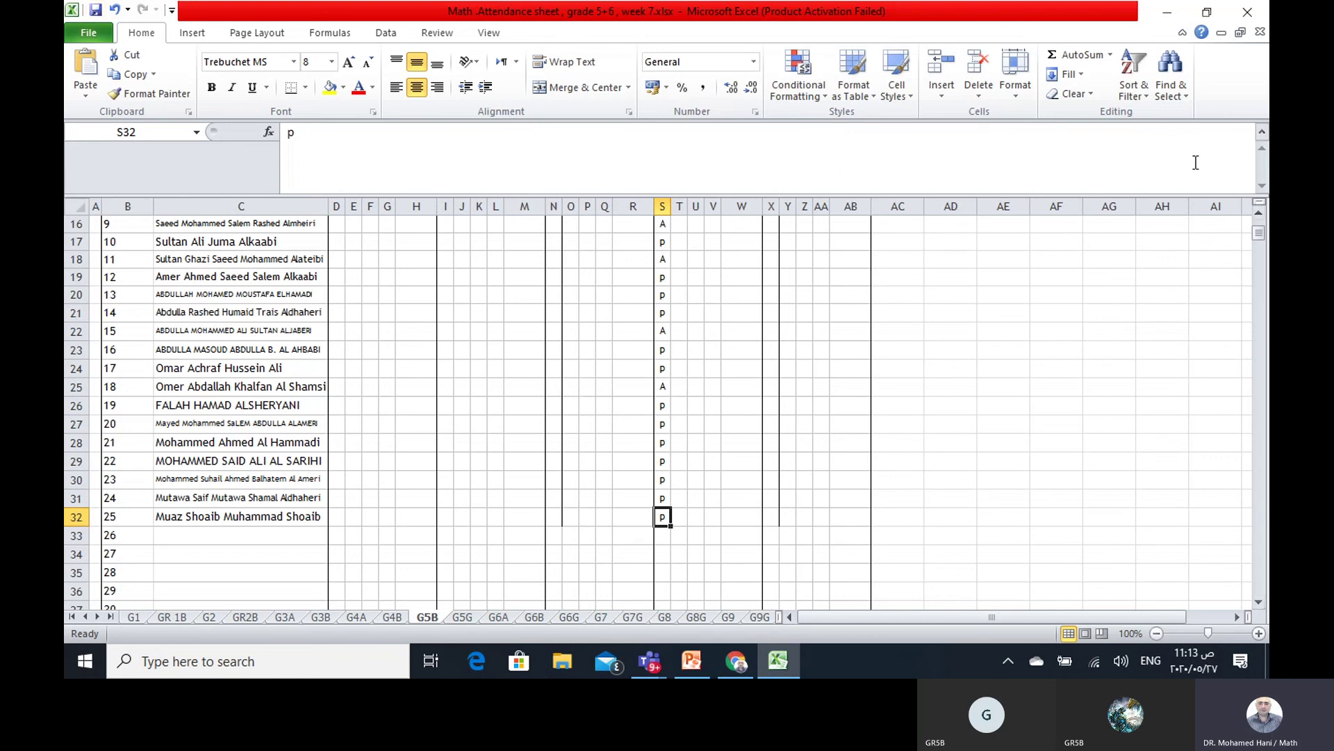
pyautogui.click(1241, 7)
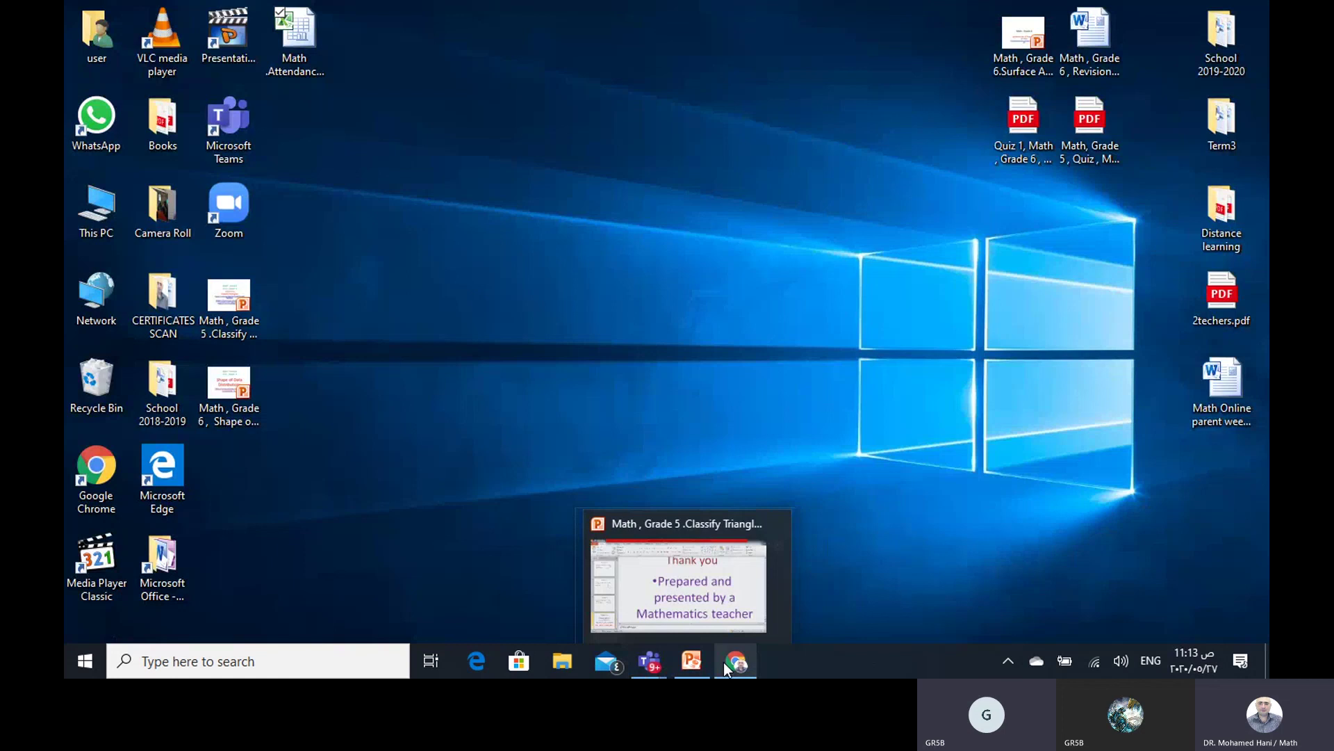
# Step: Switch to the Grade 5 math meeting in Microsoft Teams and stop the meeting recording
pyautogui.moveTo(647, 668)
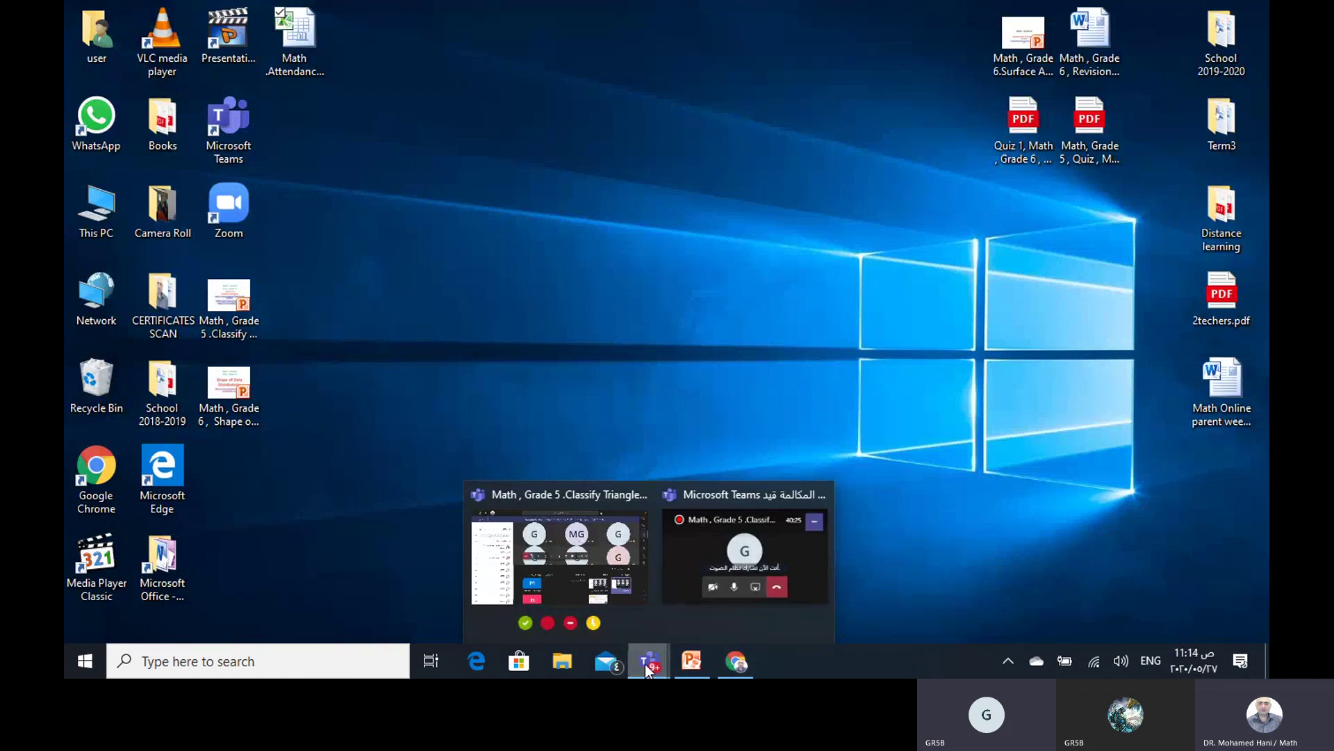
pyautogui.click(586, 543)
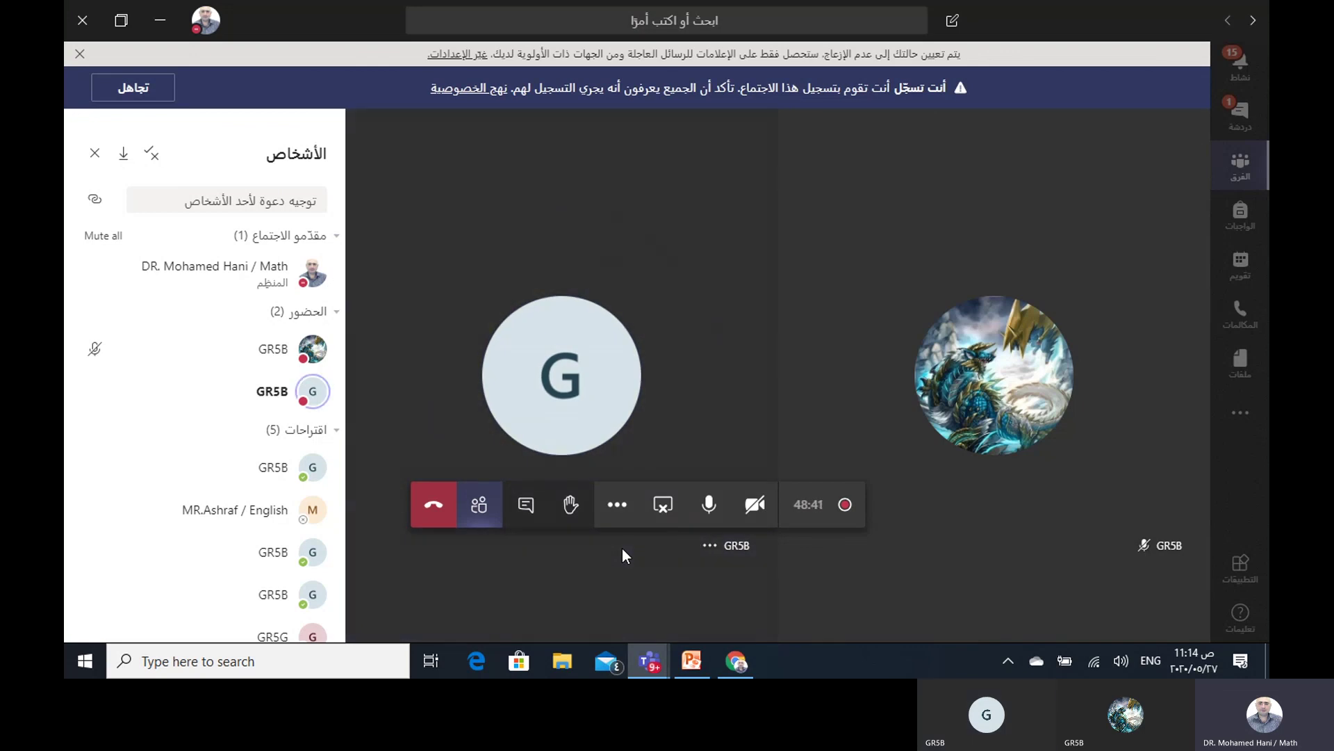
pyautogui.click(621, 513)
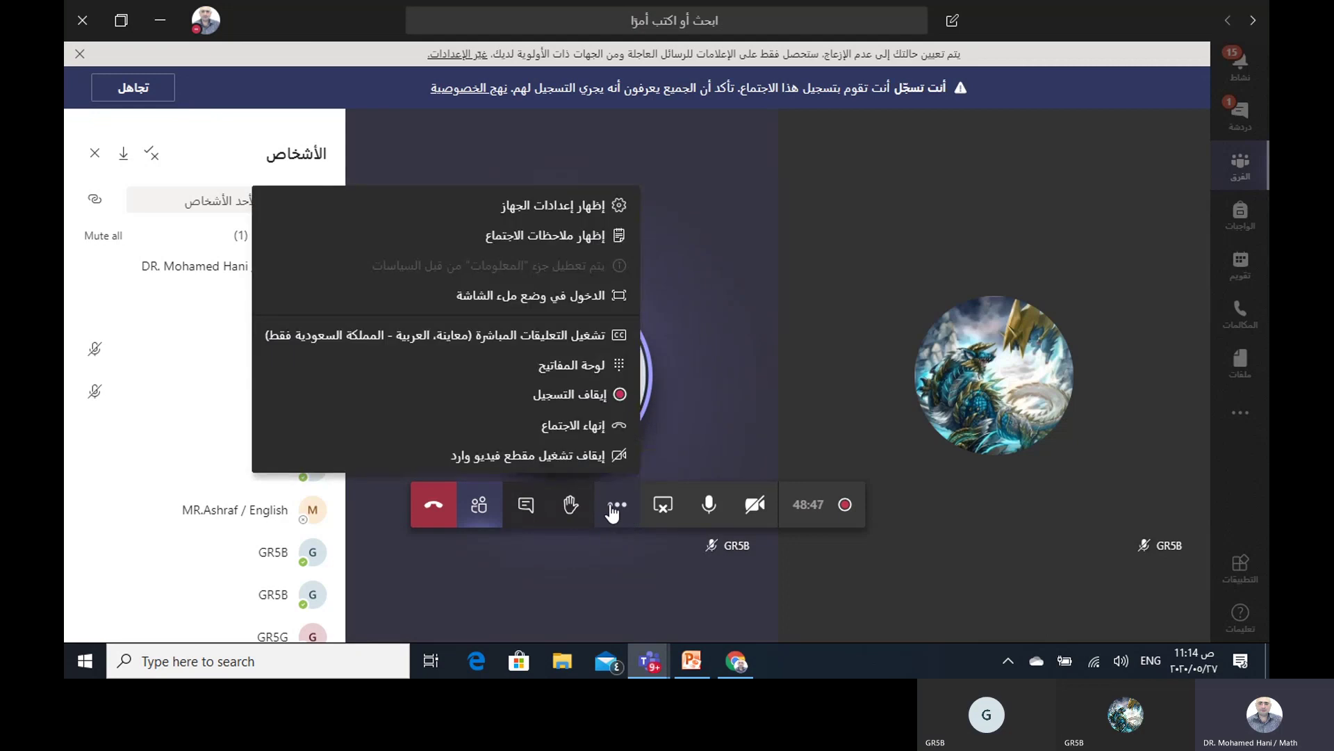
pyautogui.click(581, 395)
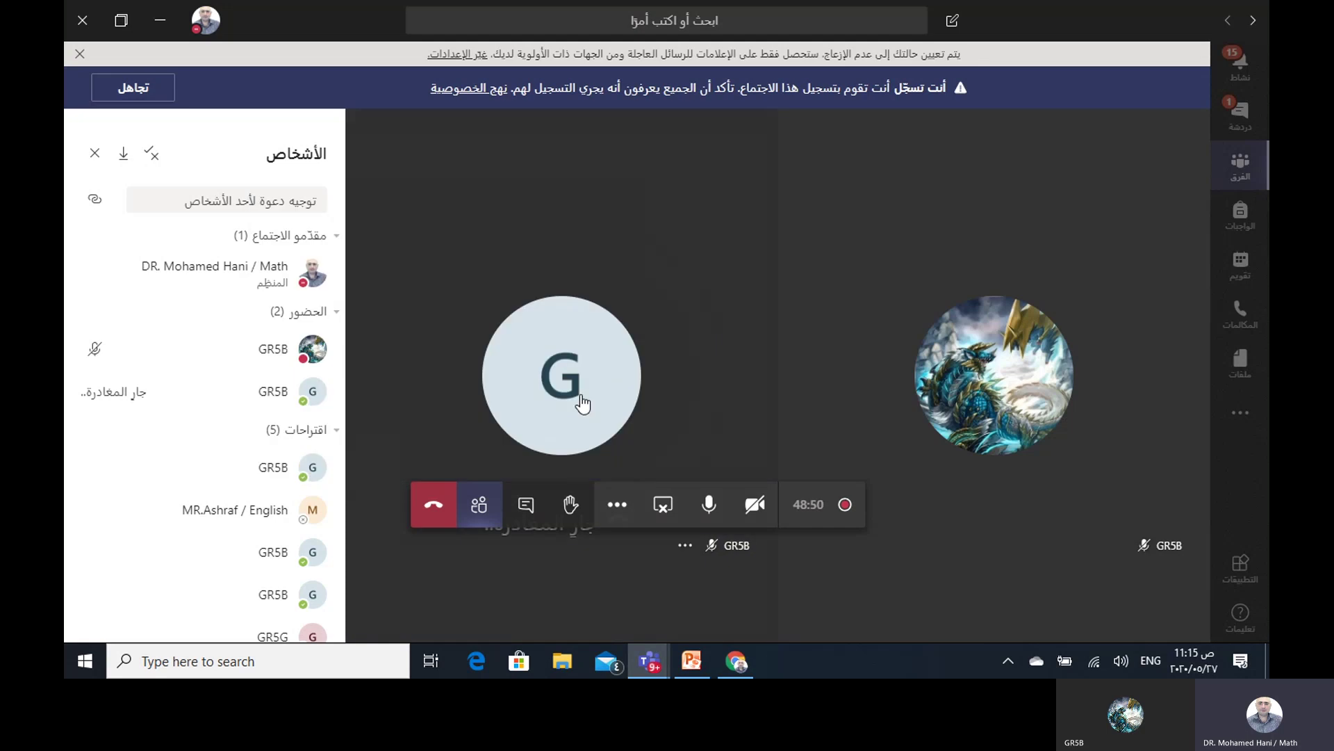